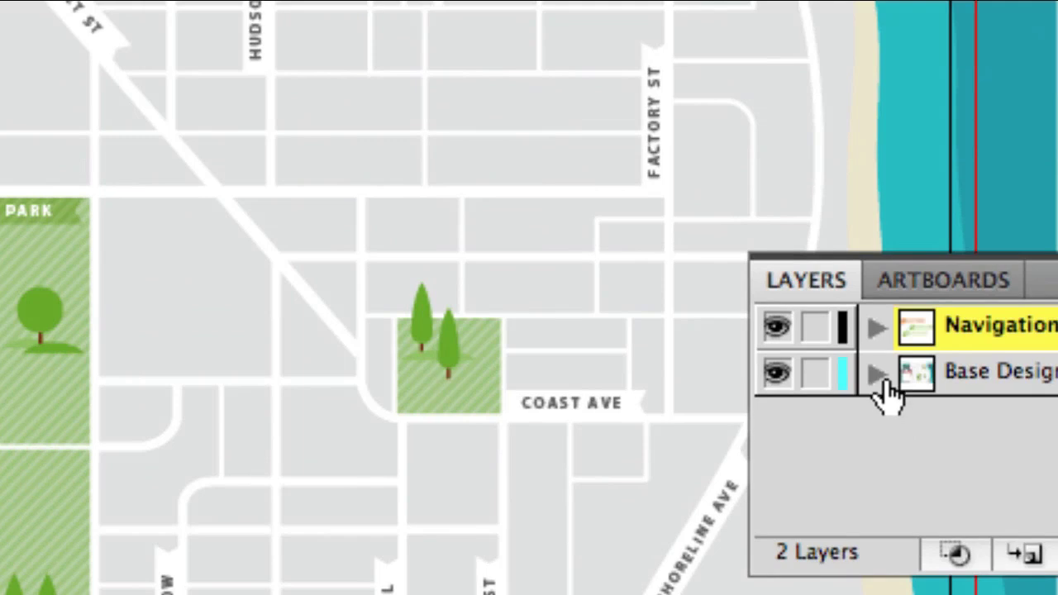
Expand and collapse the Navigation and Base Design layers to check their contents.
click(875, 330)
click(875, 330)
click(875, 364)
click(875, 362)
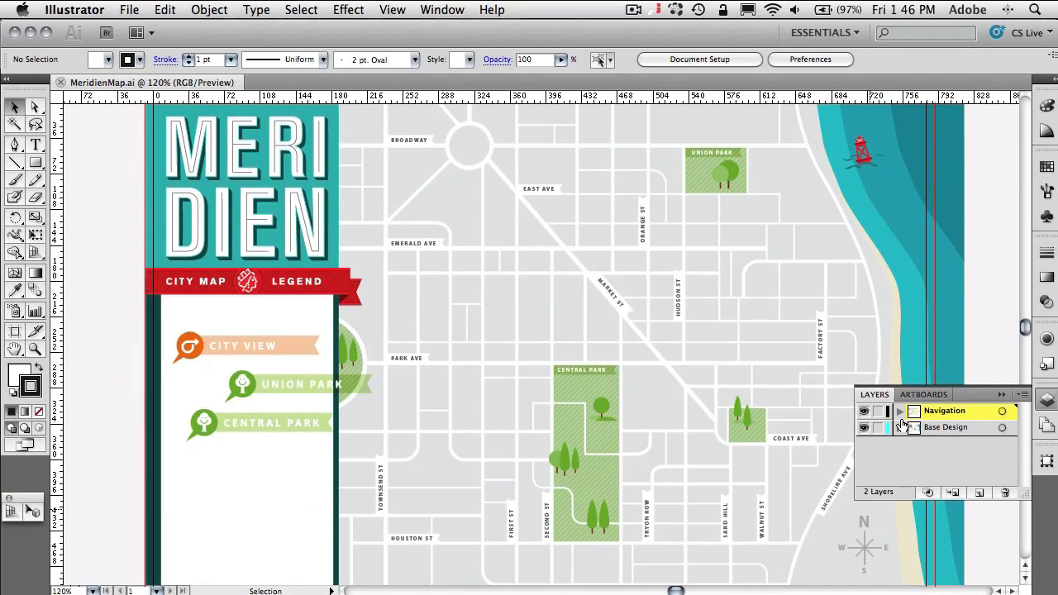
In Flash Catalyst, inspect the MeridienMap graphic, deselect it, and scroll down to the legend.
key(super+Tab)
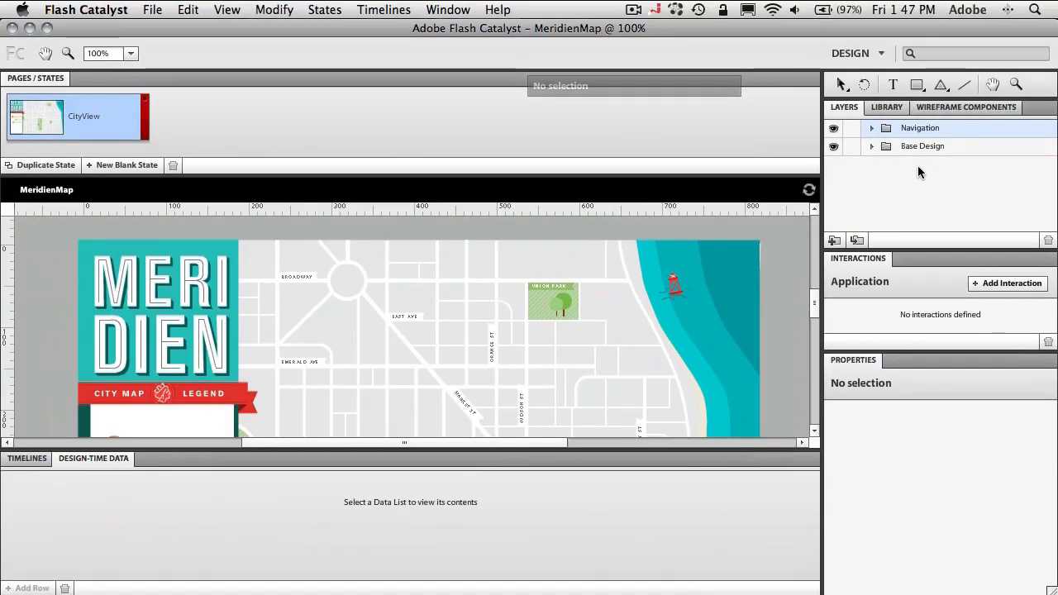
click(577, 316)
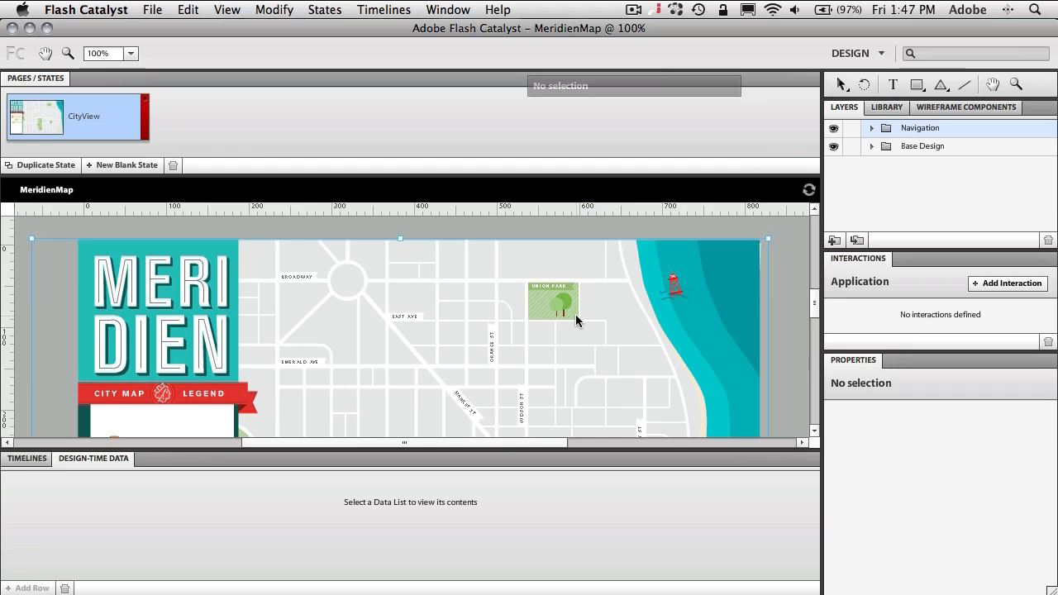
click(788, 333)
drag(818, 309, 815, 333)
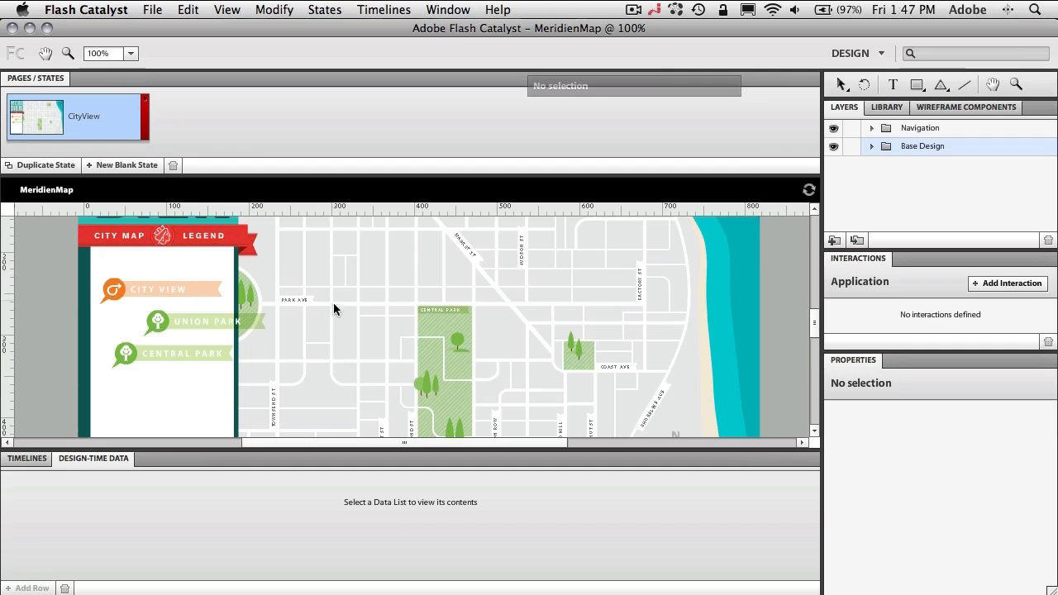
Add a 'Choose a View' text box above the City View button and select its text.
click(889, 93)
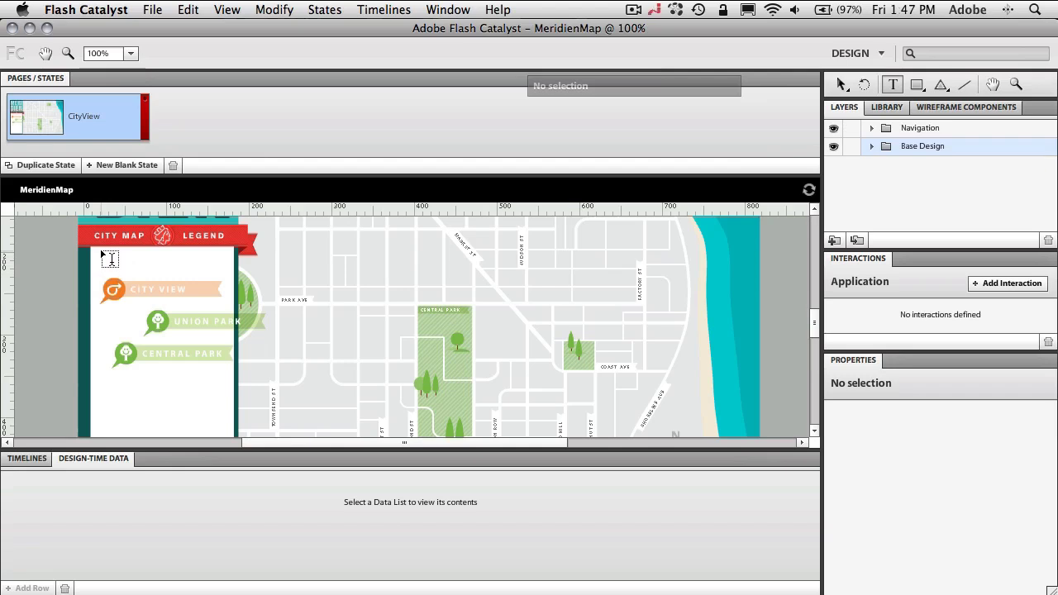
drag(100, 249, 217, 271)
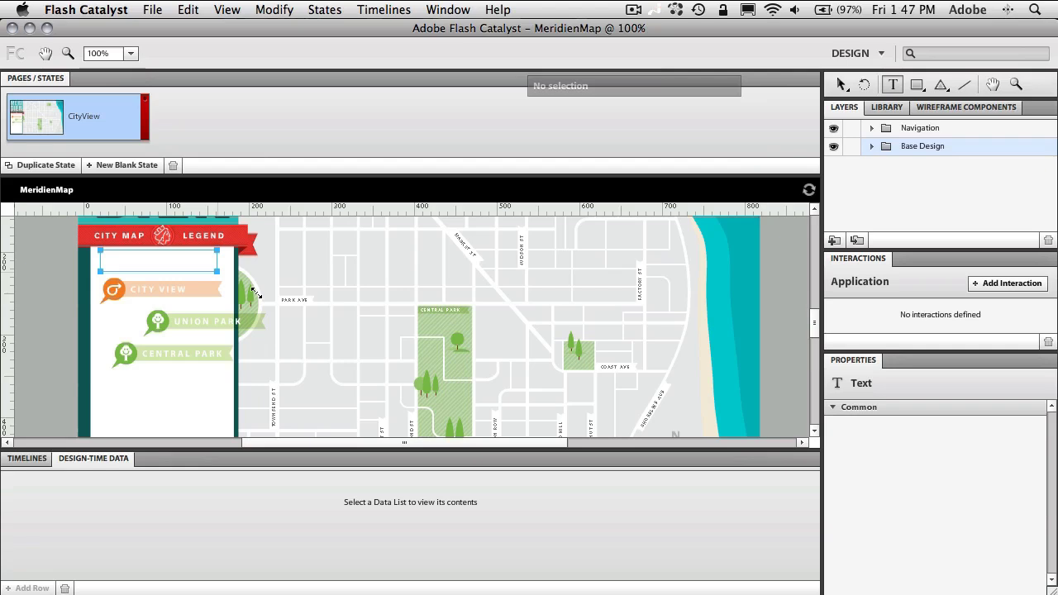
text(Choose a View)
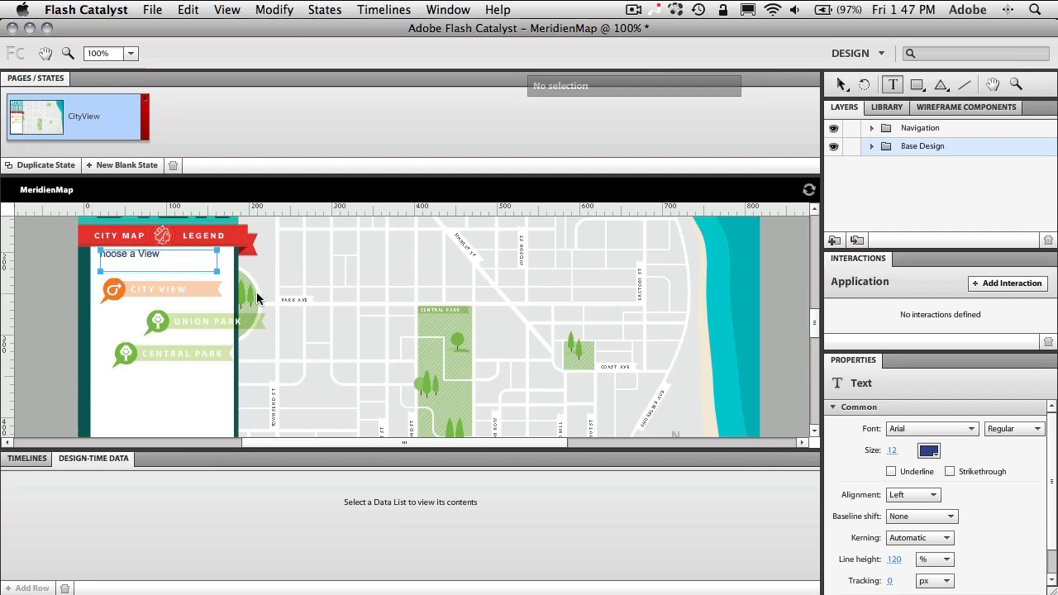
key(Home)
drag(168, 254, 97, 257)
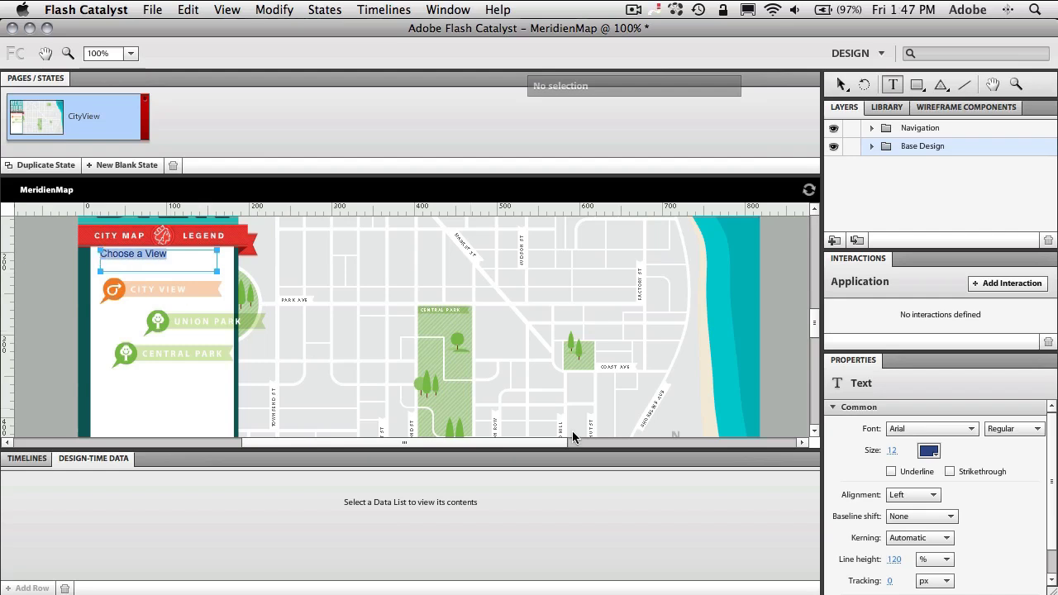
Style the heading as Eurostile Bold at size 18.
click(973, 429)
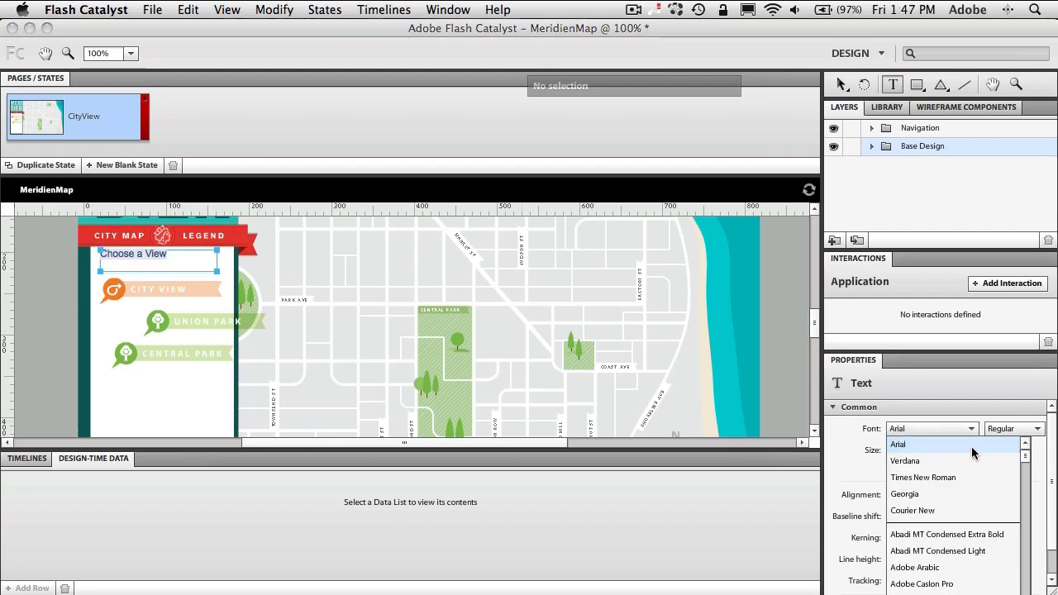
scroll(967, 550, down, 5)
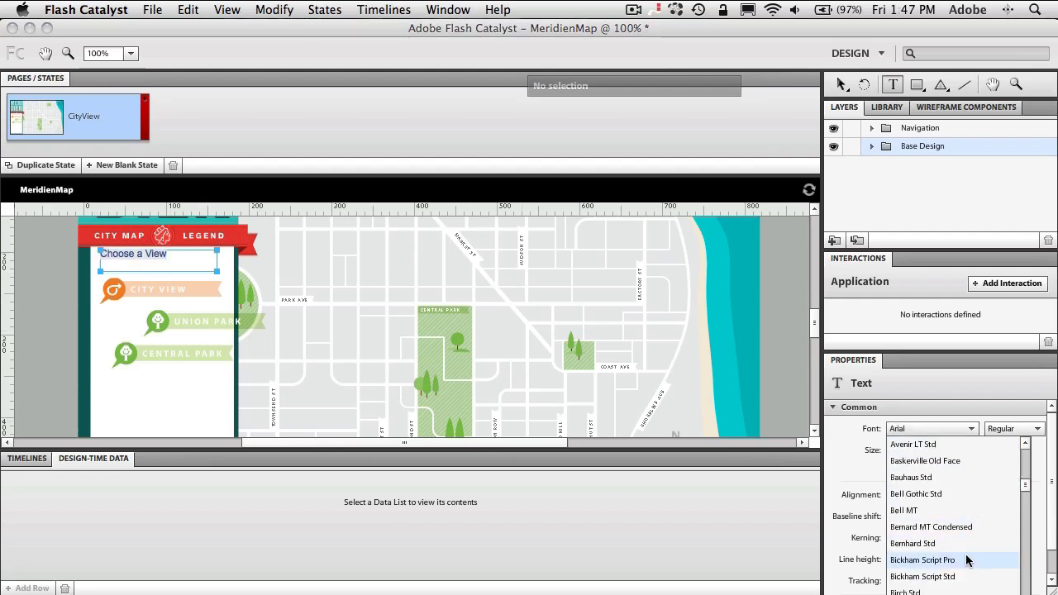
scroll(967, 560, down, 10)
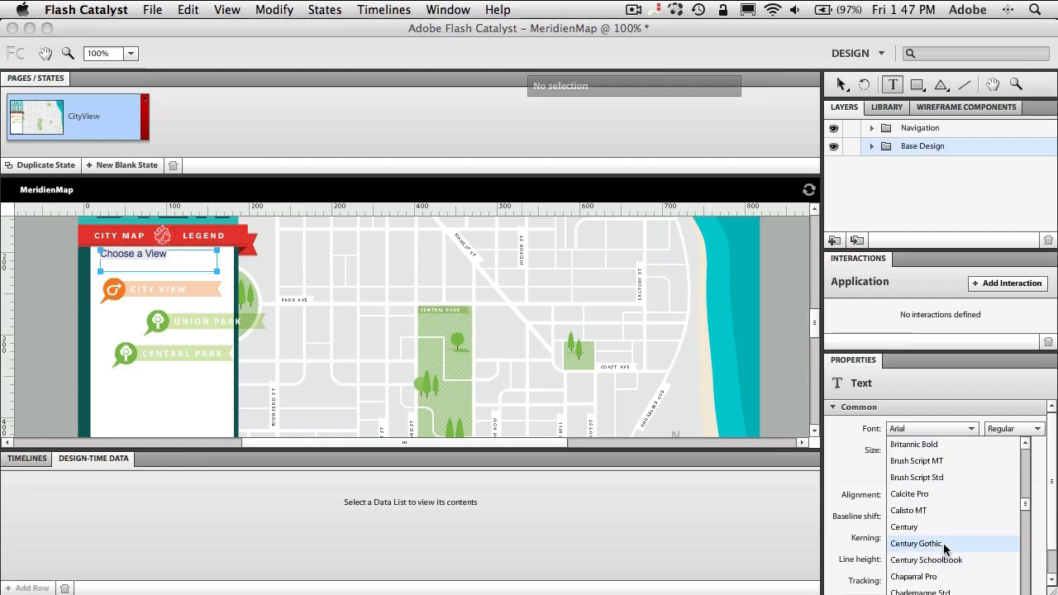
click(934, 577)
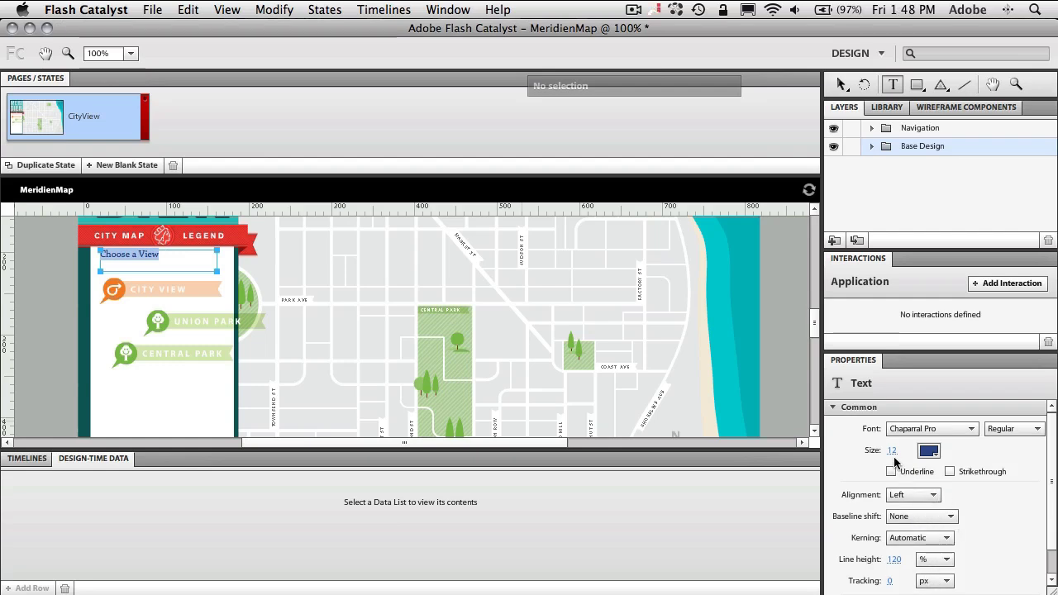
drag(893, 451, 914, 451)
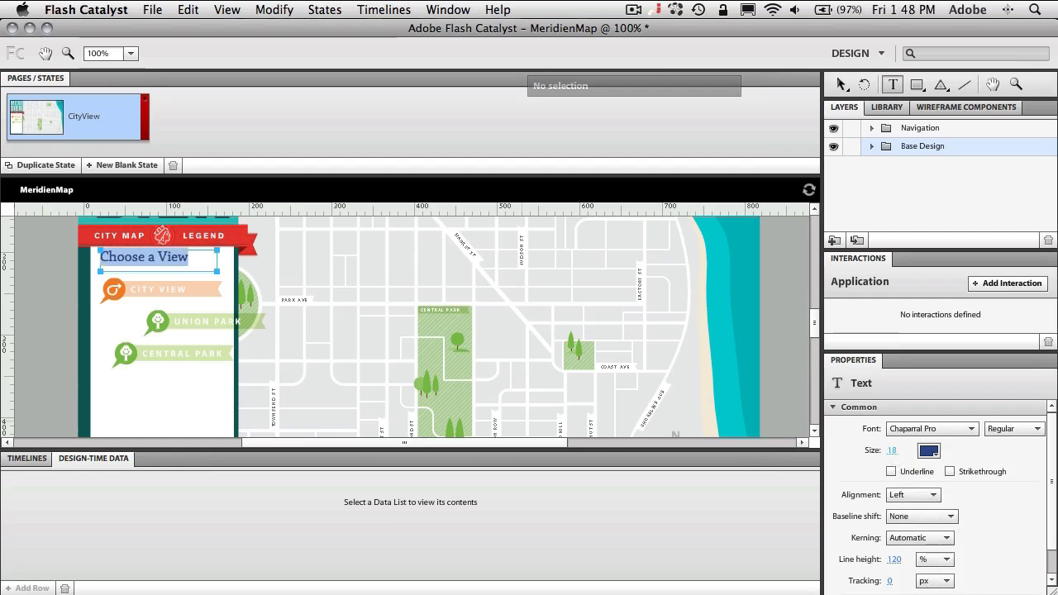
click(929, 429)
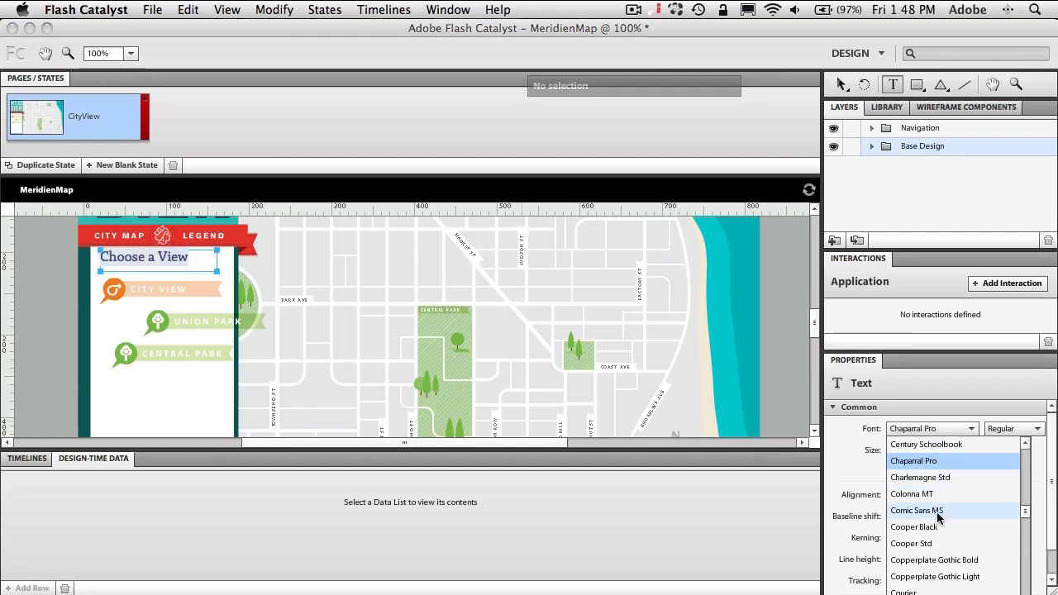
scroll(939, 521, down, 5)
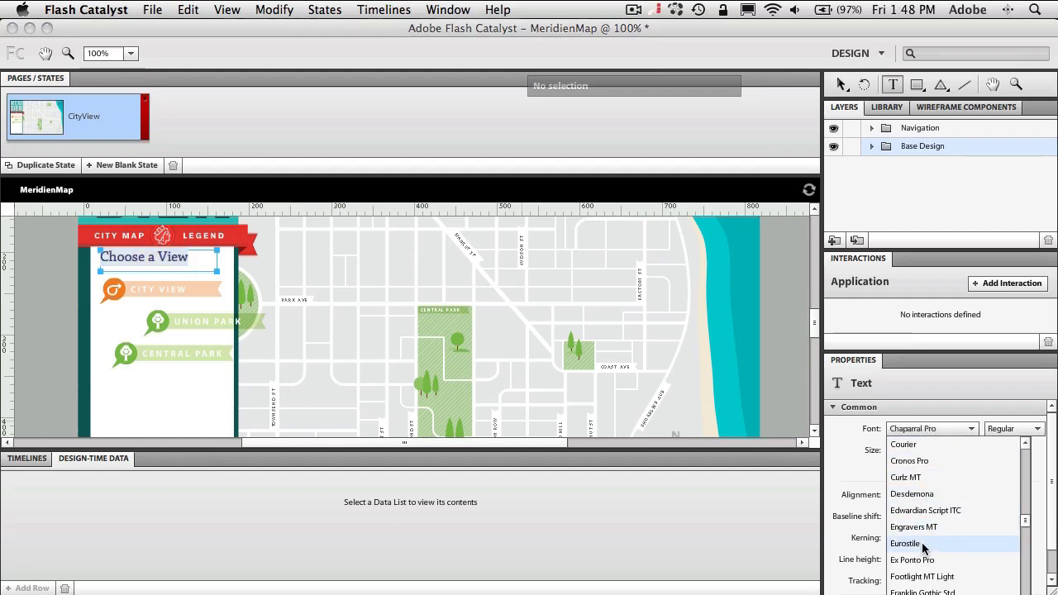
click(924, 559)
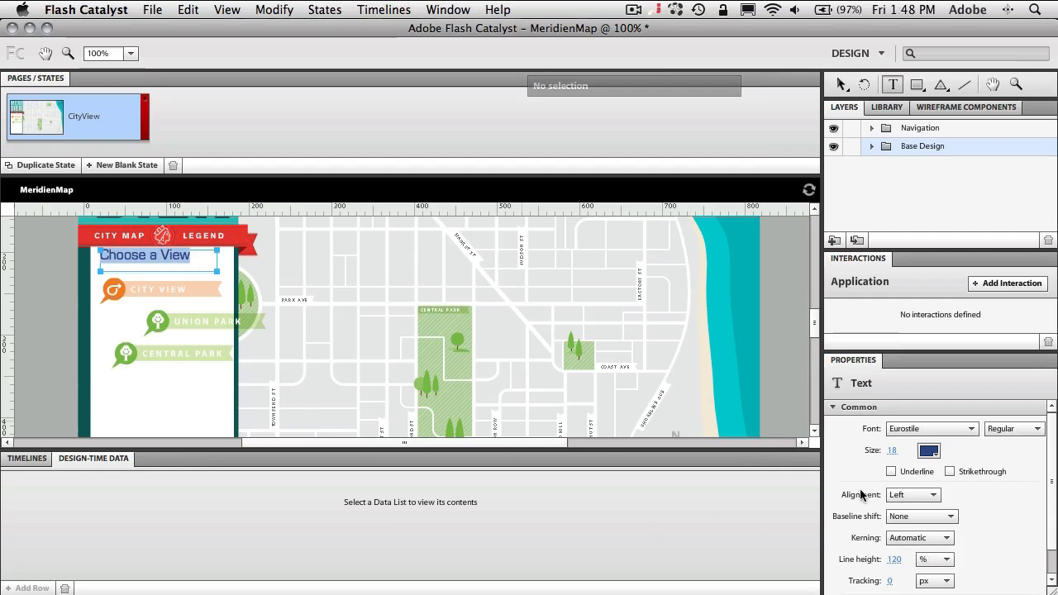
click(1001, 429)
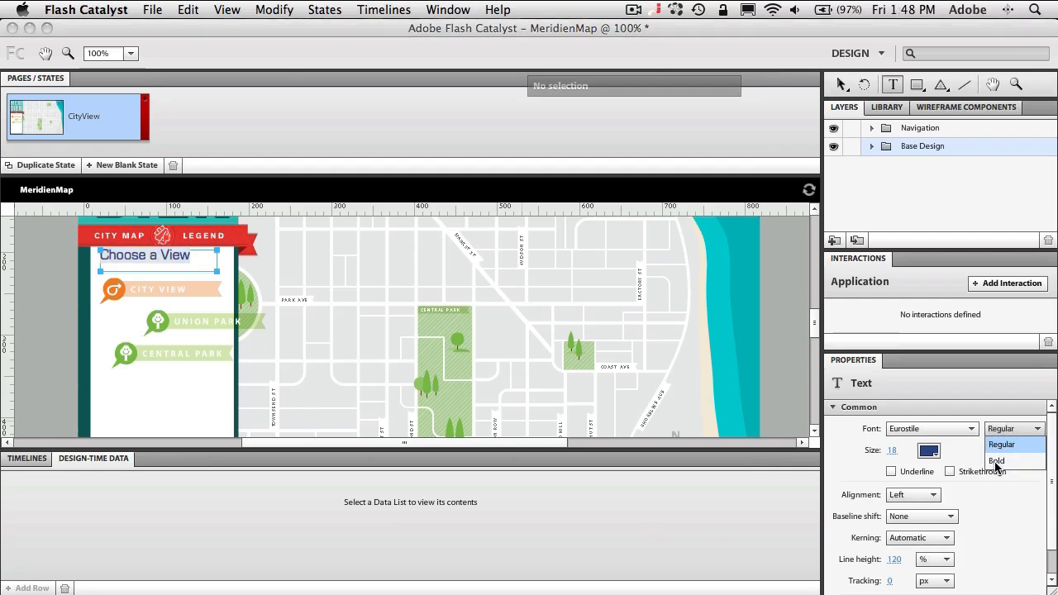
click(997, 461)
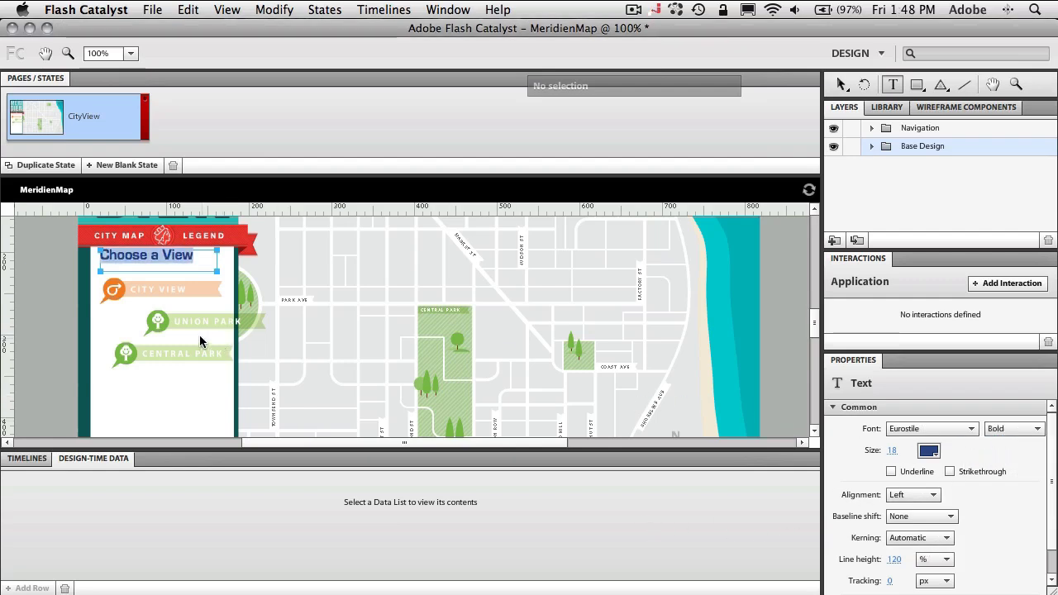
click(109, 378)
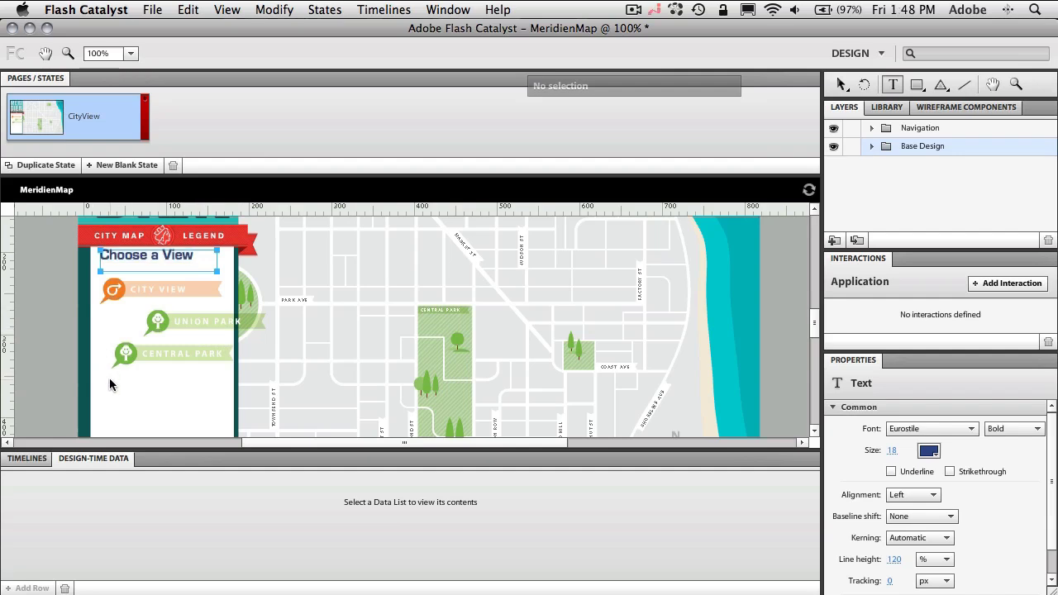
Left-align the Choose a View heading with the City View, Union Park and Central Park buttons.
click(149, 357)
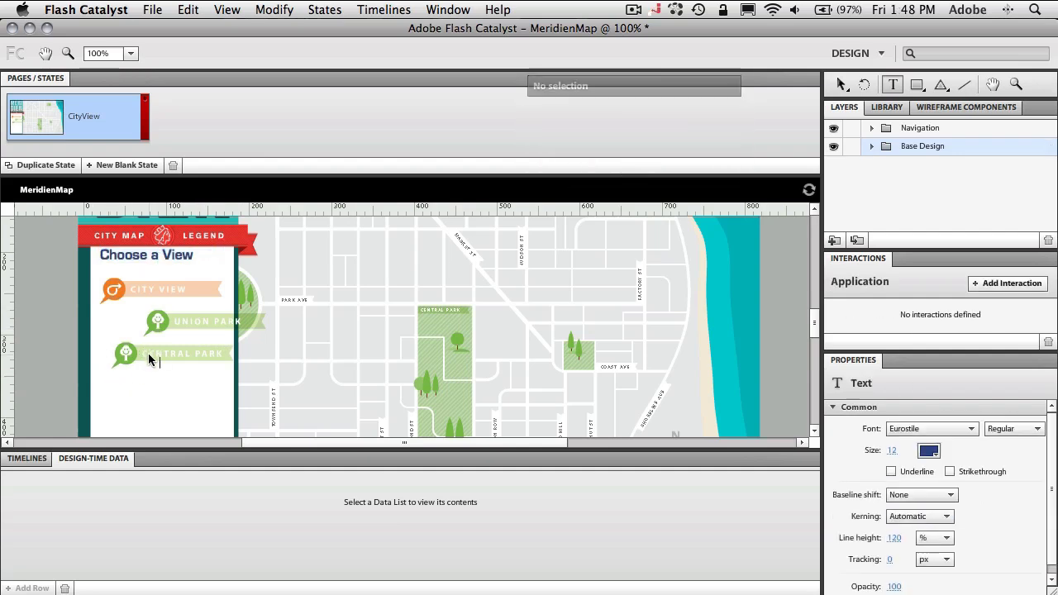
click(841, 84)
click(146, 254)
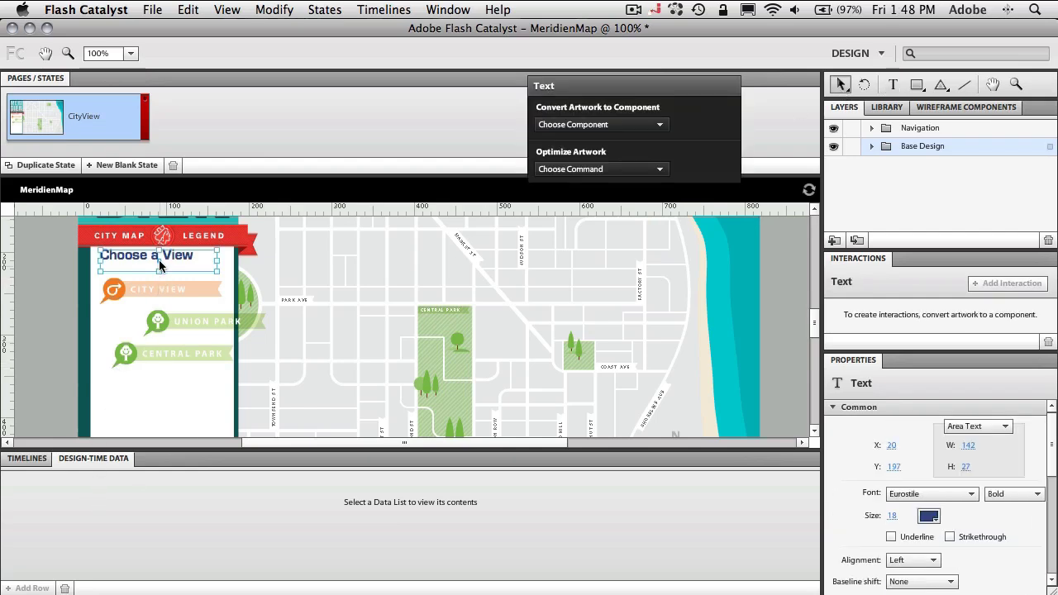
shift+click(157, 290)
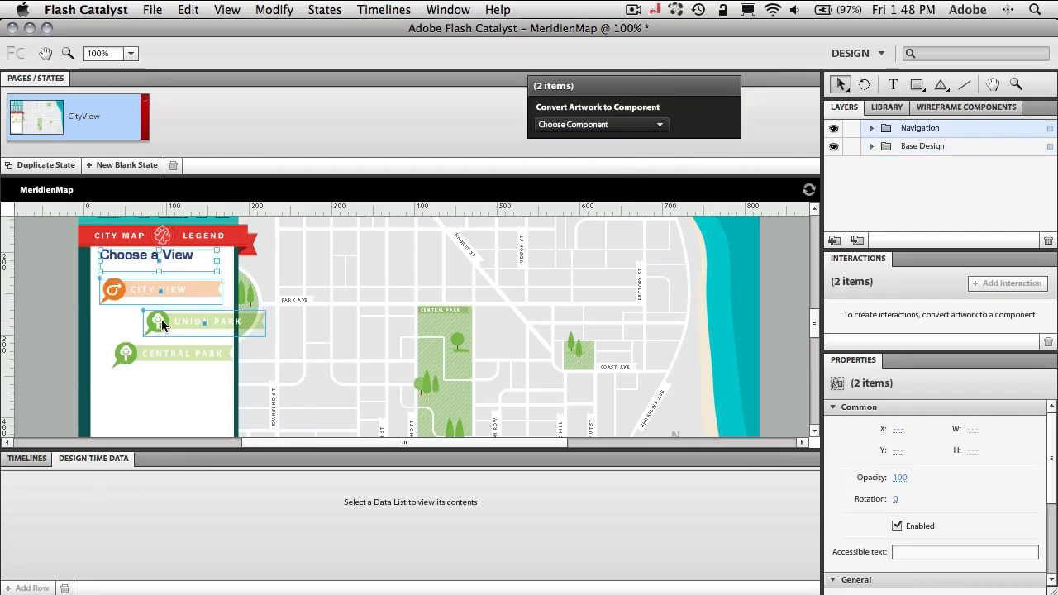
shift+click(162, 325)
shift+click(160, 352)
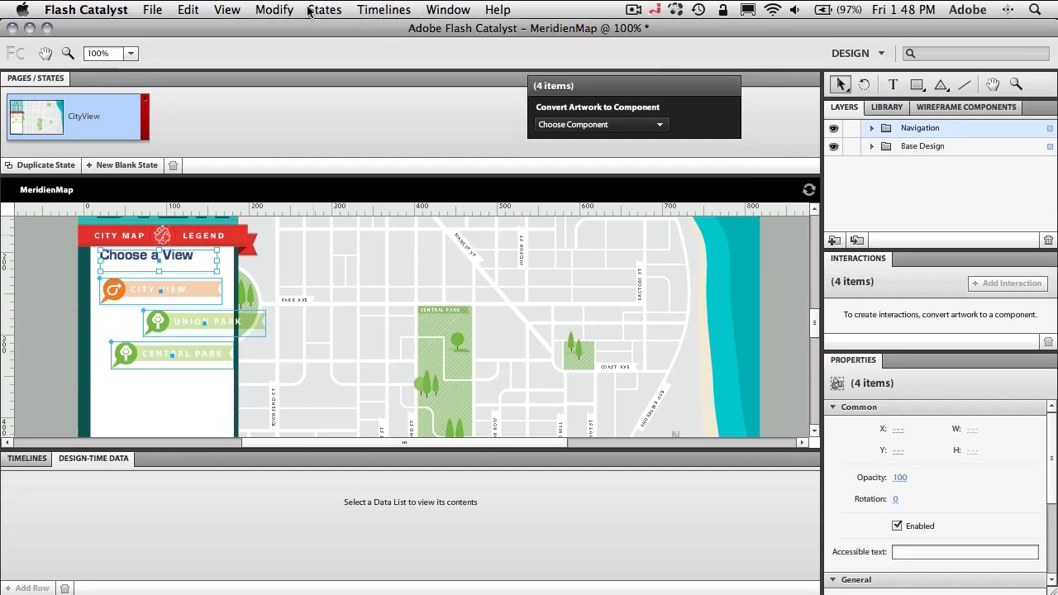
click(267, 10)
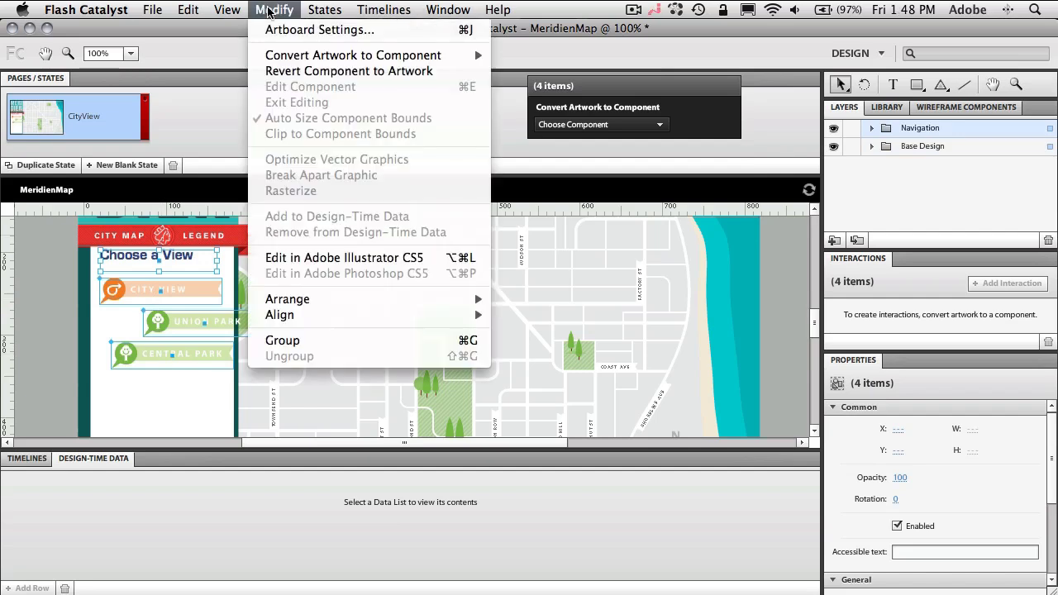
mouse_move(324, 317)
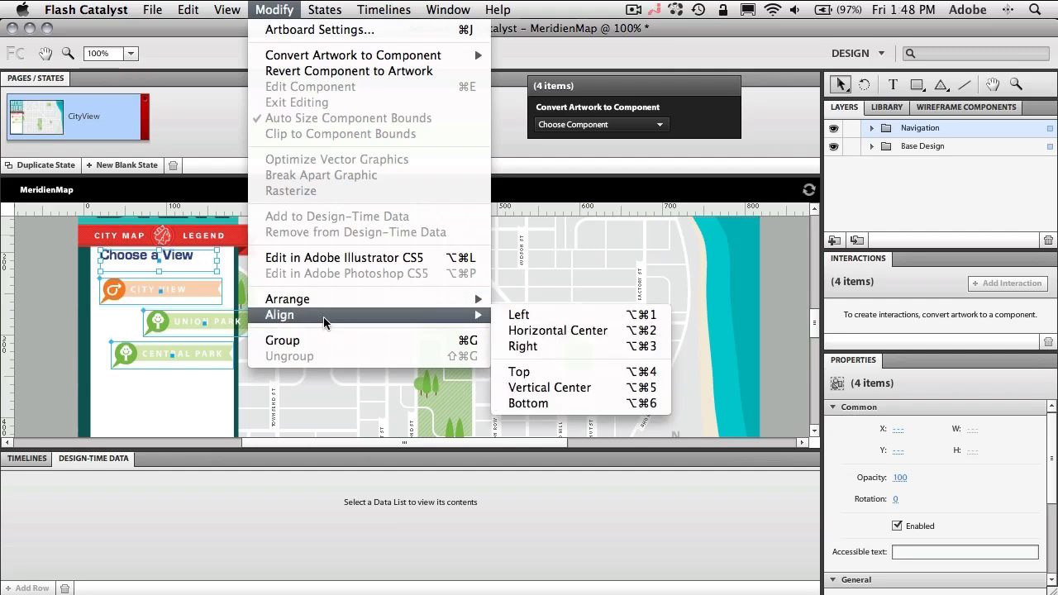
click(505, 314)
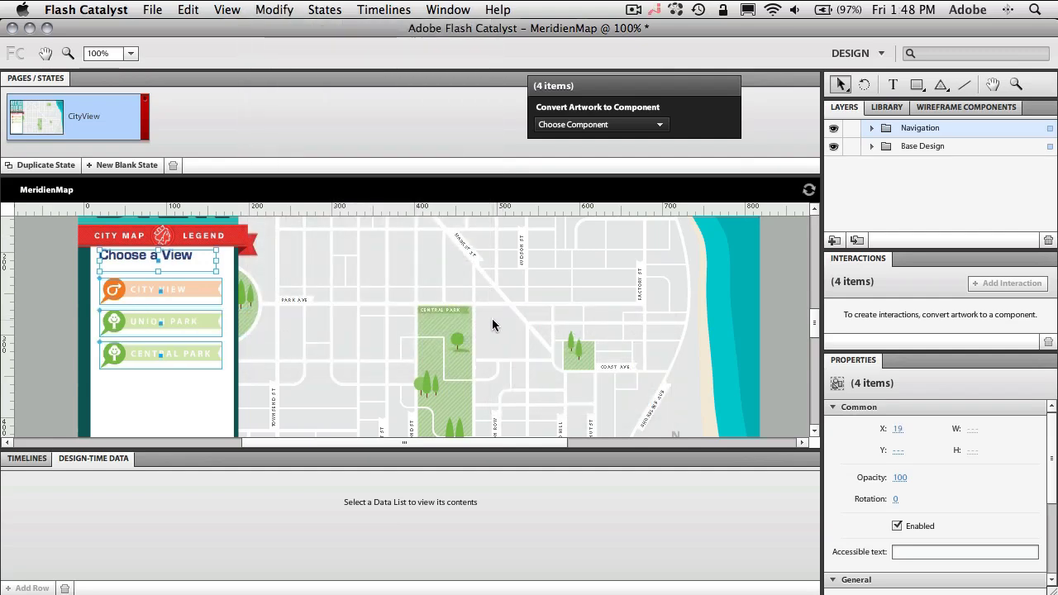
click(201, 386)
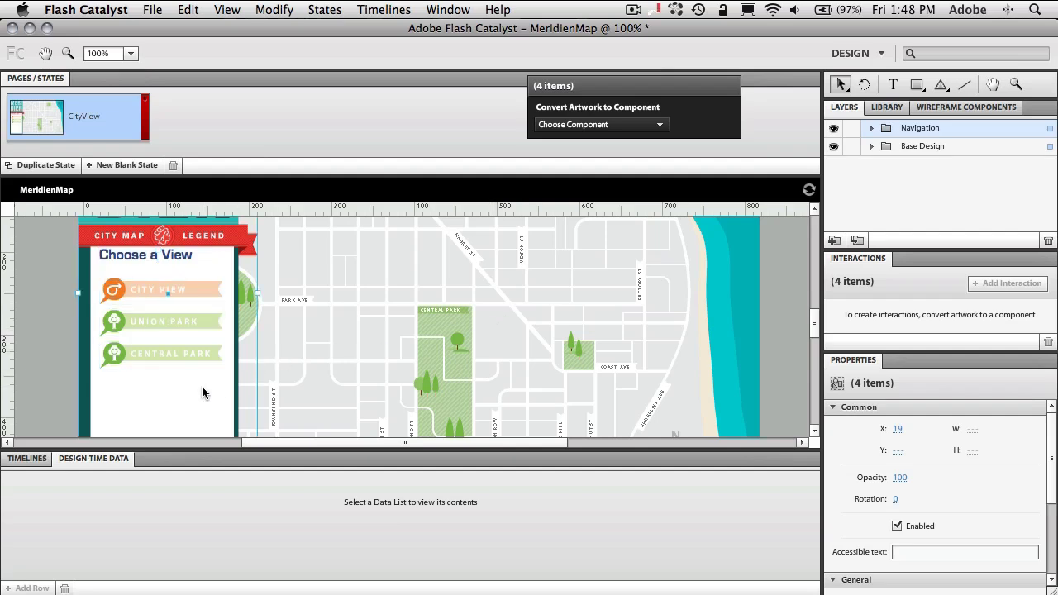
click(152, 290)
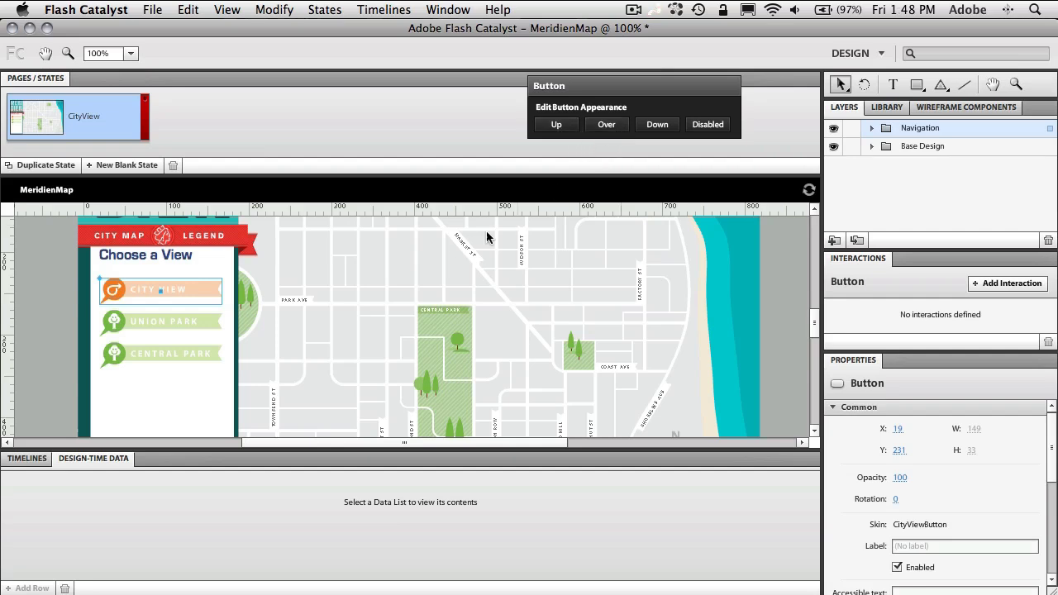
click(178, 356)
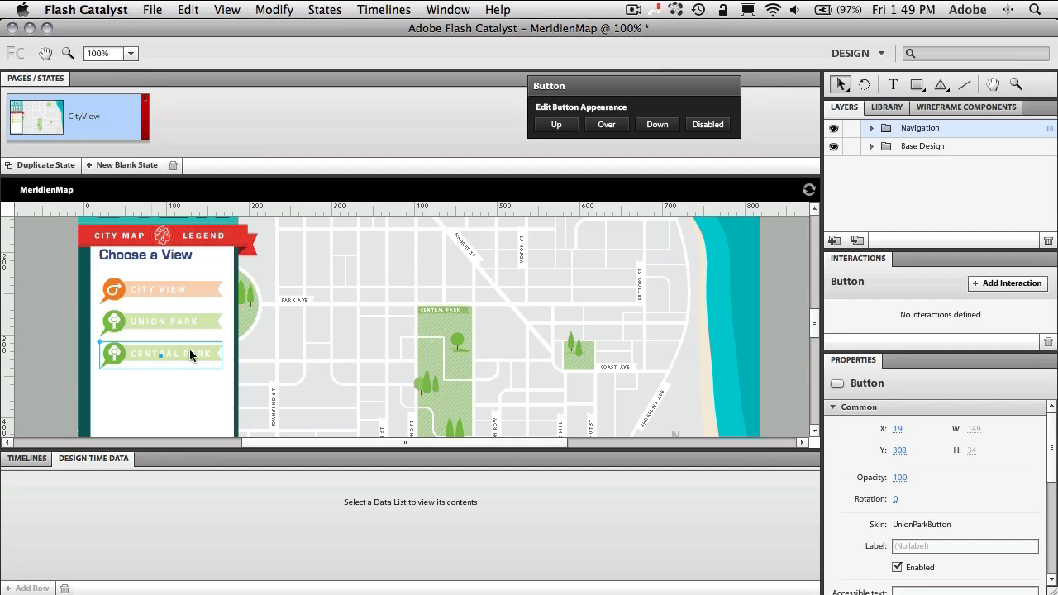
Return from the button's Over state and open the Central Park button in Illustrator CS5.
click(608, 126)
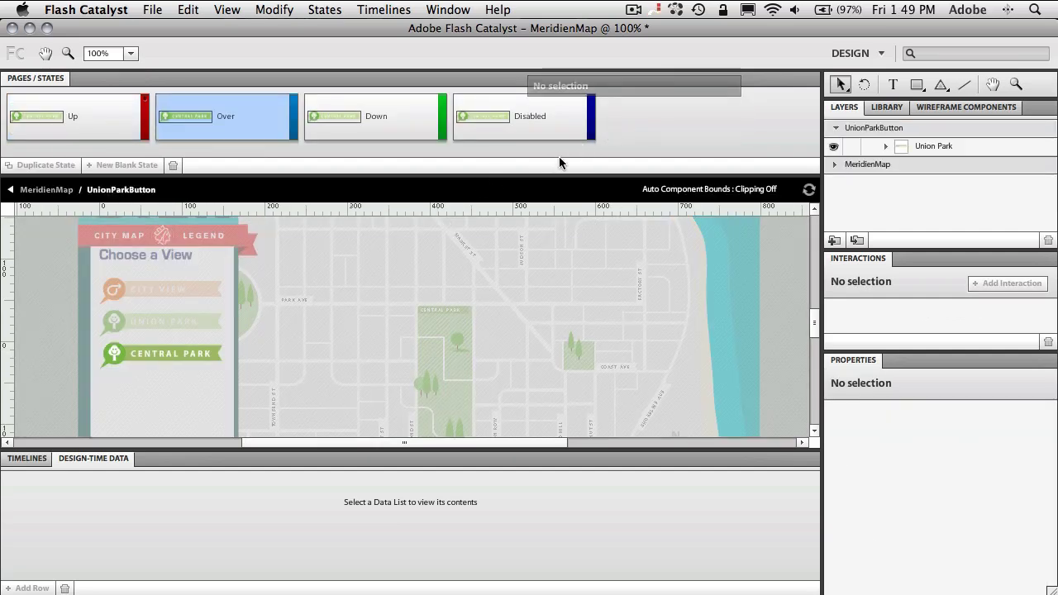
click(11, 193)
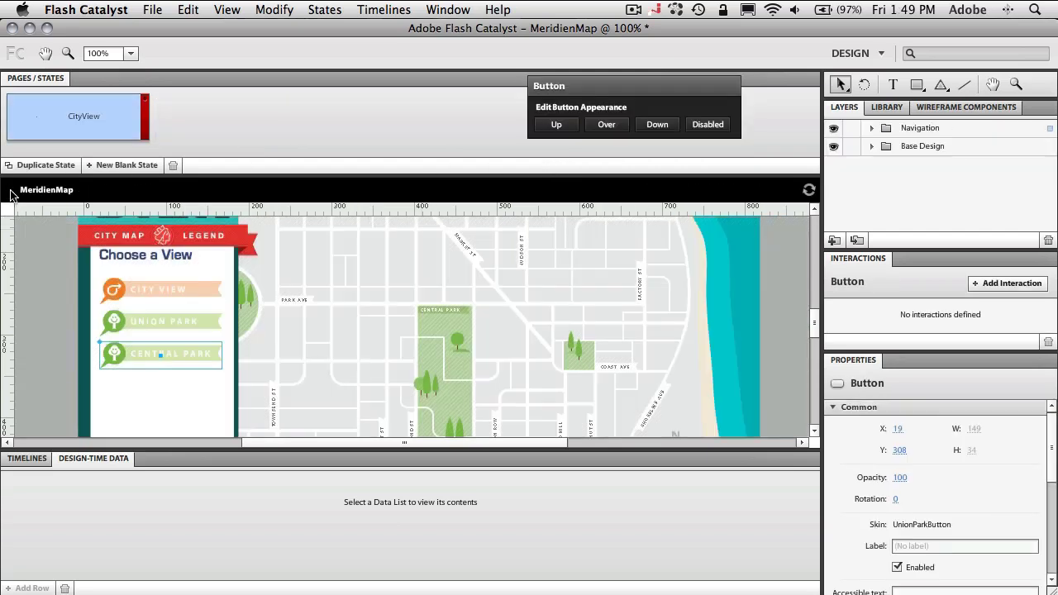
right_click(120, 352)
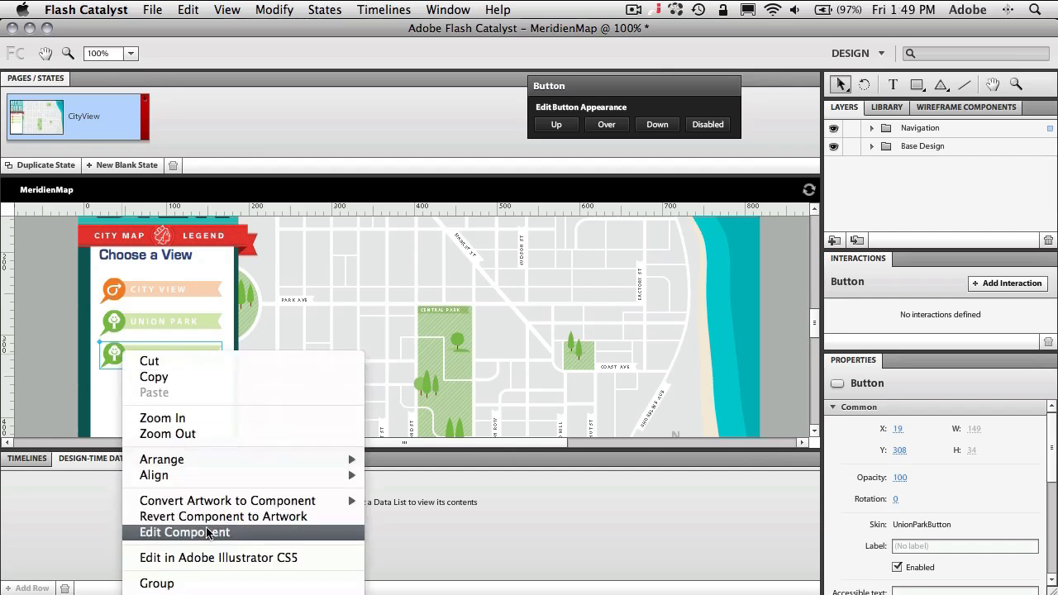
click(208, 559)
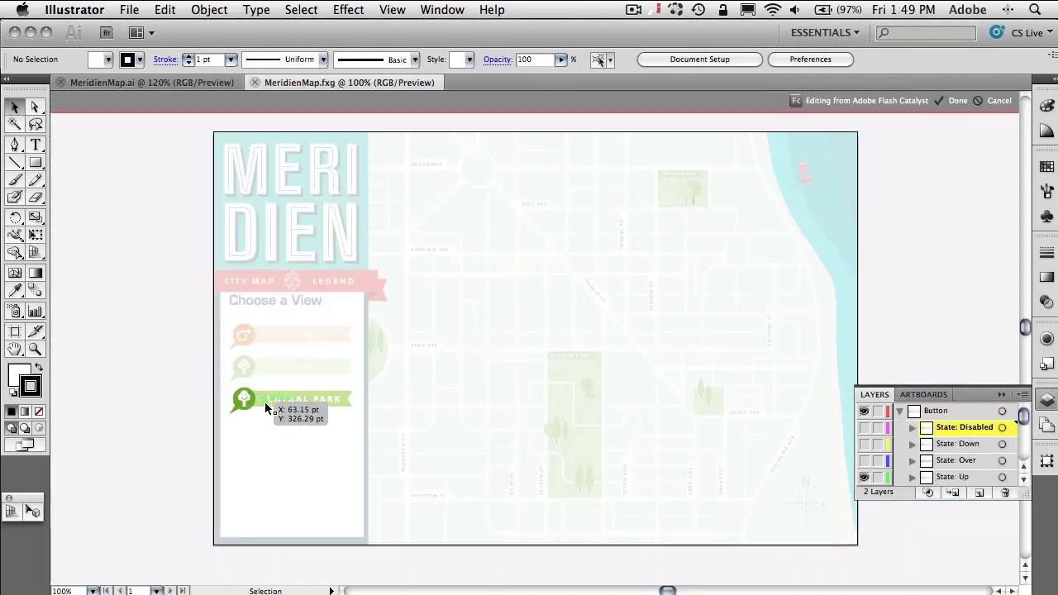
Zoom in on the Choose a View buttons and select the Central Park tree icon.
key(super+equal)
key(super+equal)
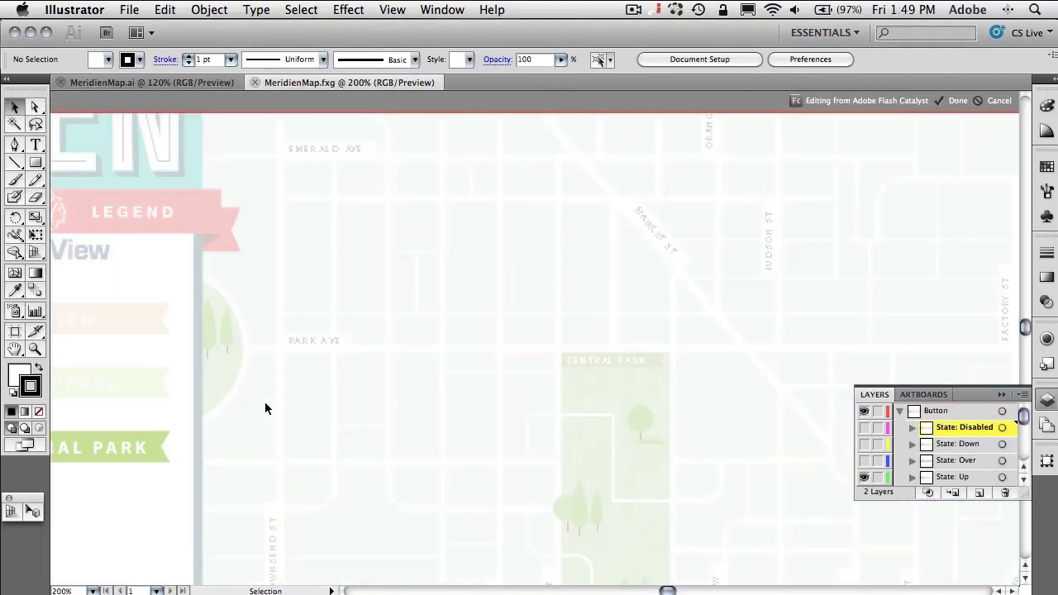
key(space)
drag(203, 430, 744, 307)
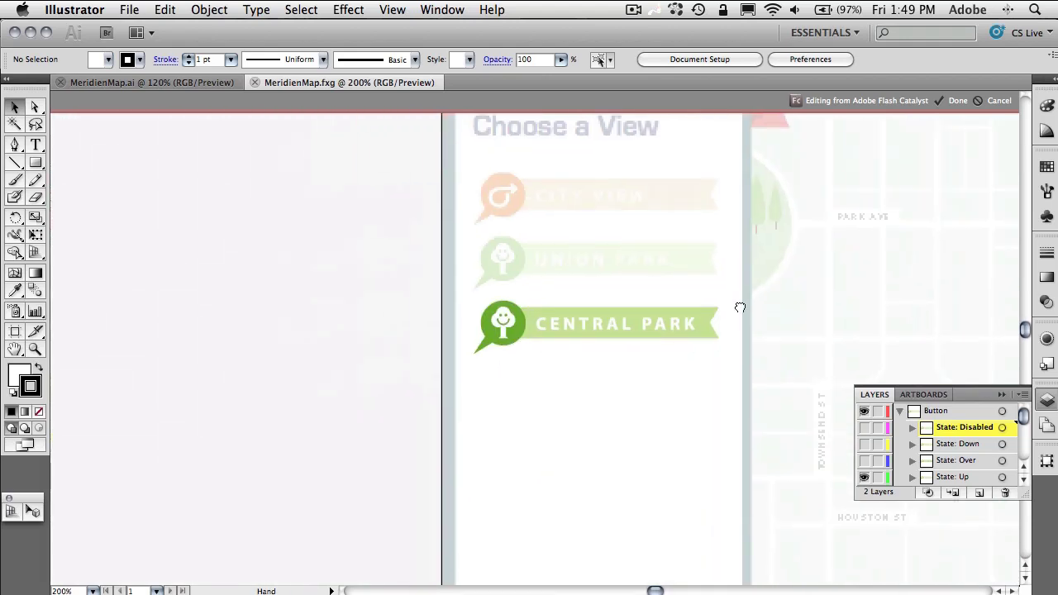
click(34, 107)
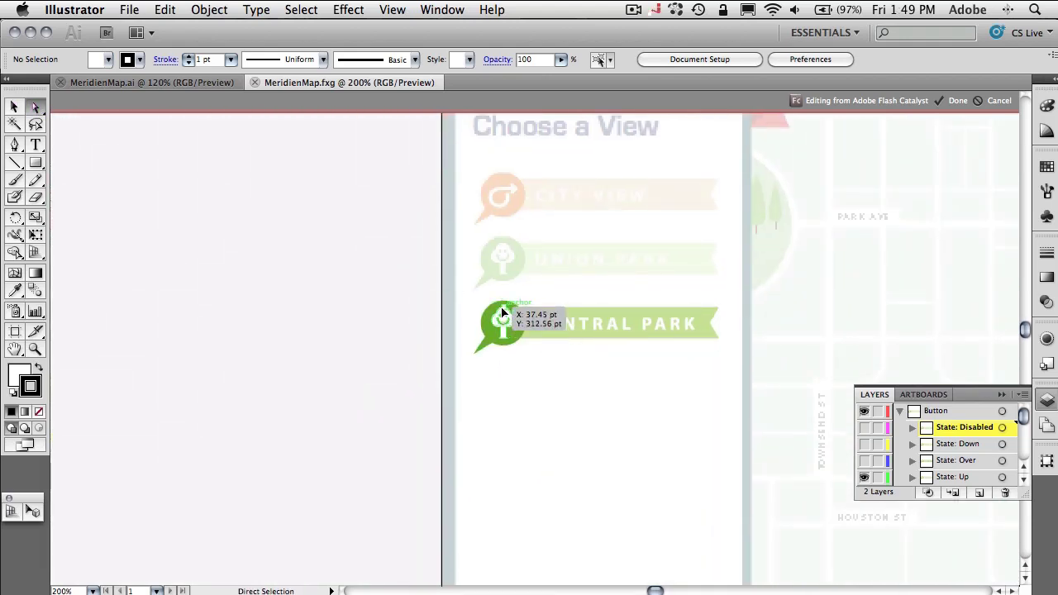
click(537, 318)
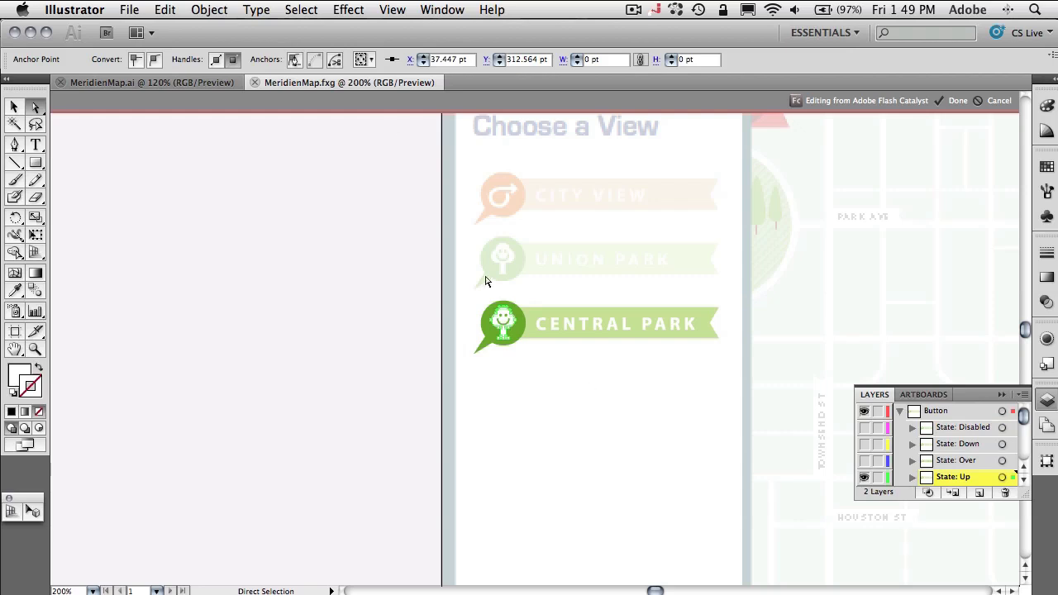
click(341, 10)
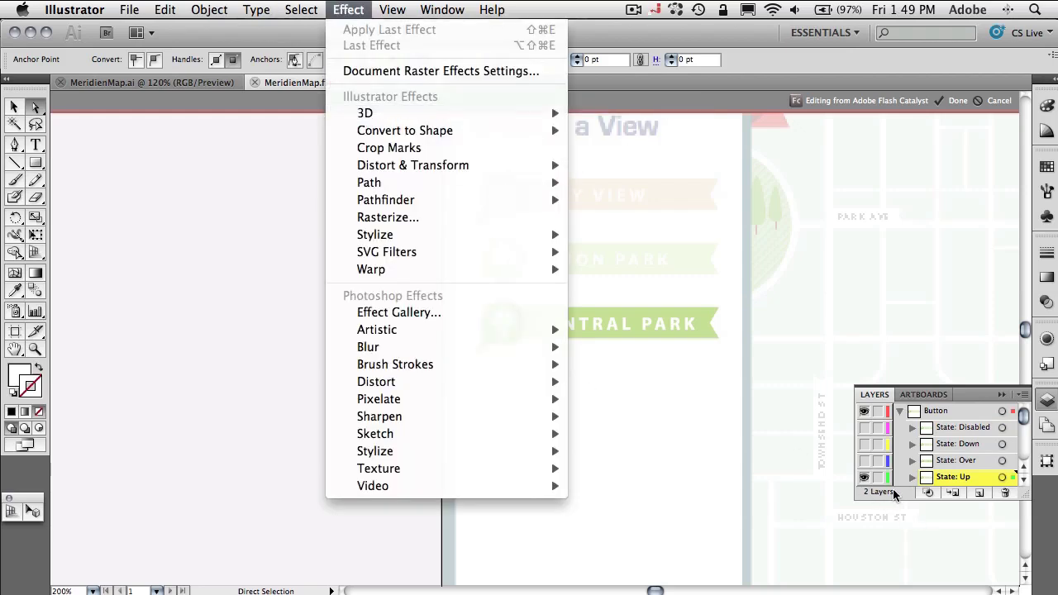
click(888, 518)
Hide the State: Up layer, show State: Over, and select its tree icon.
click(864, 477)
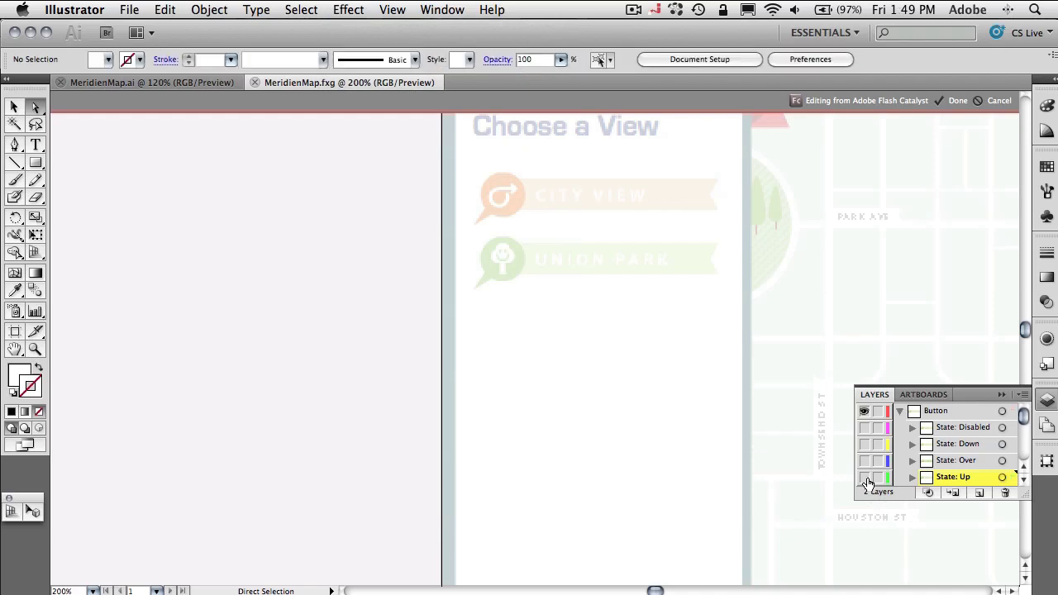
click(864, 460)
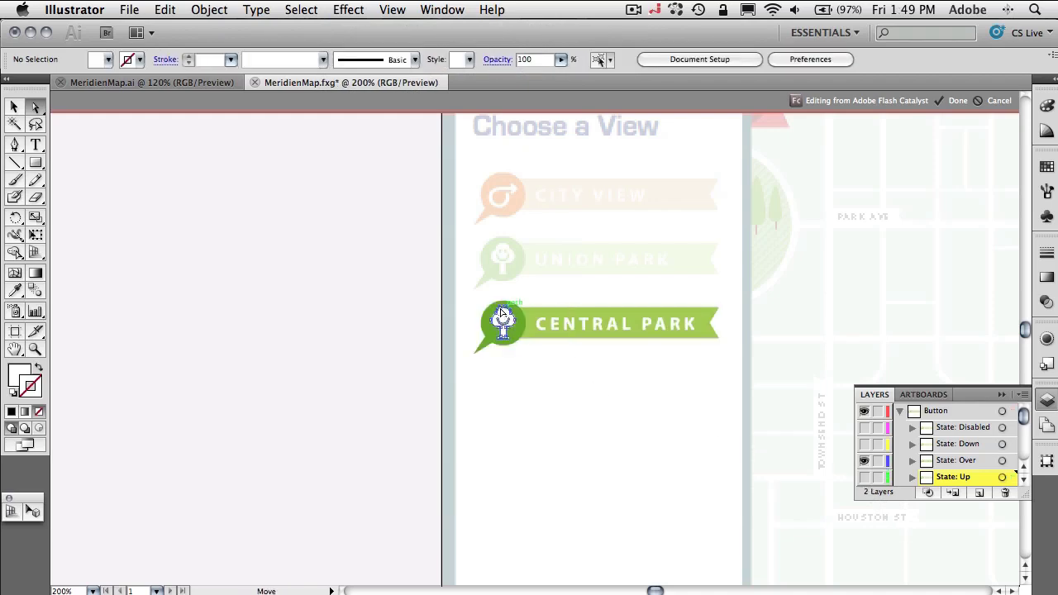
click(504, 320)
click(360, 9)
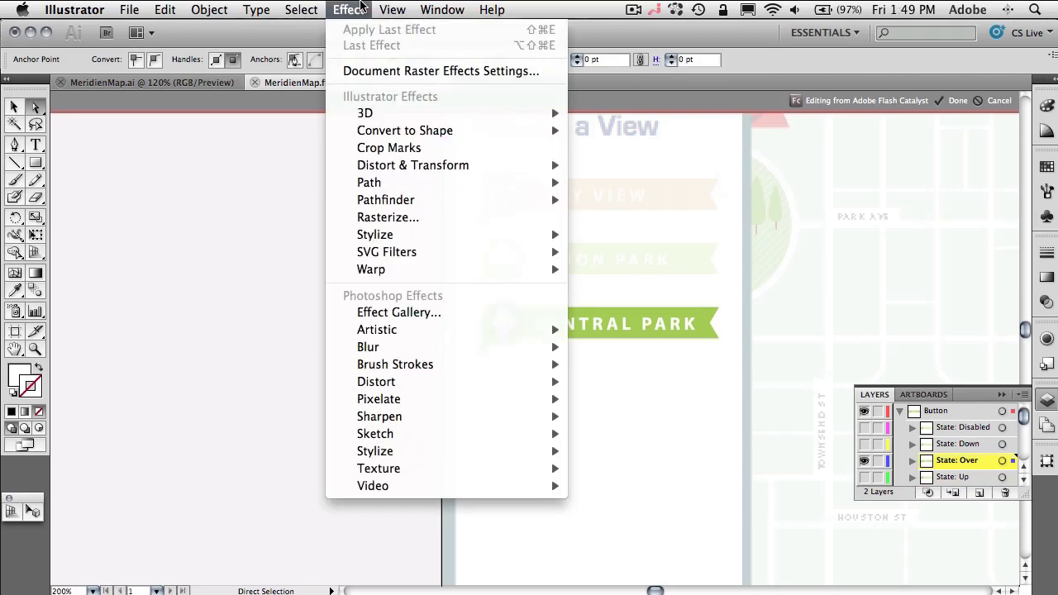
Apply a Stylize > Drop Shadow effect to the tree icon with Preview on.
mouse_move(381, 240)
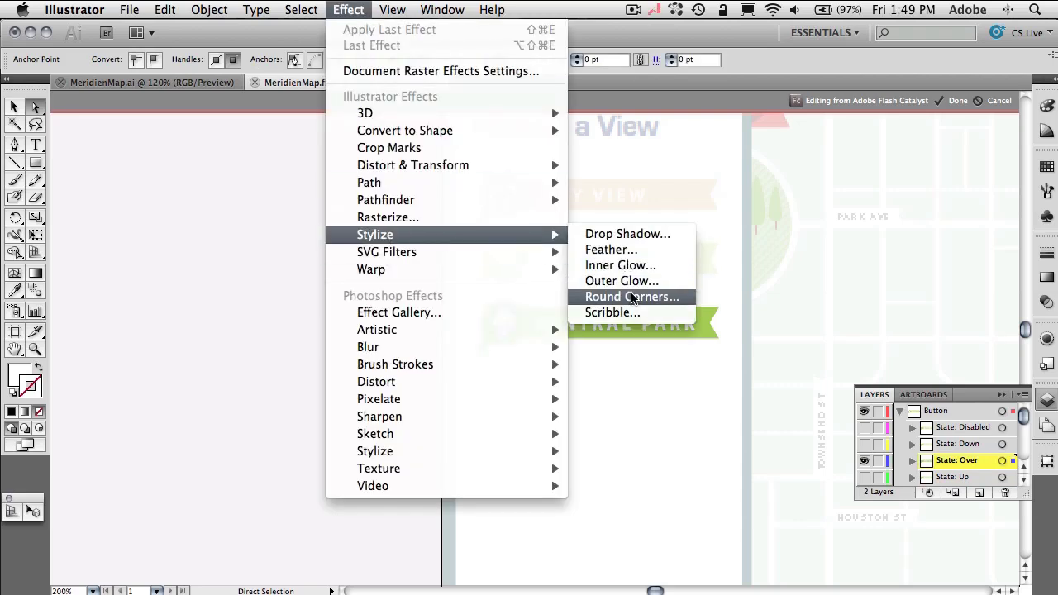
click(626, 234)
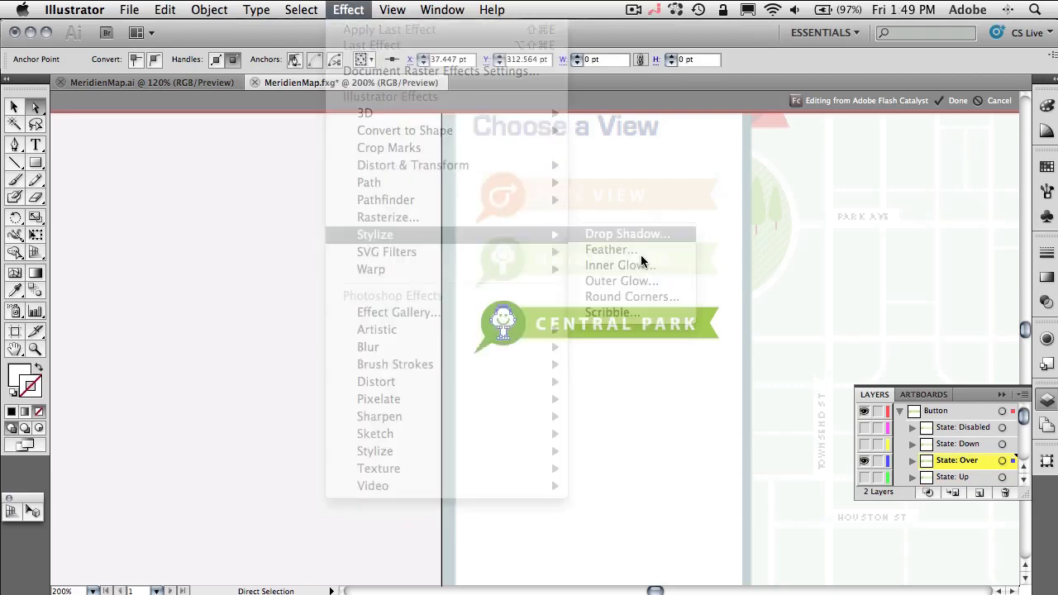
drag(524, 207, 800, 175)
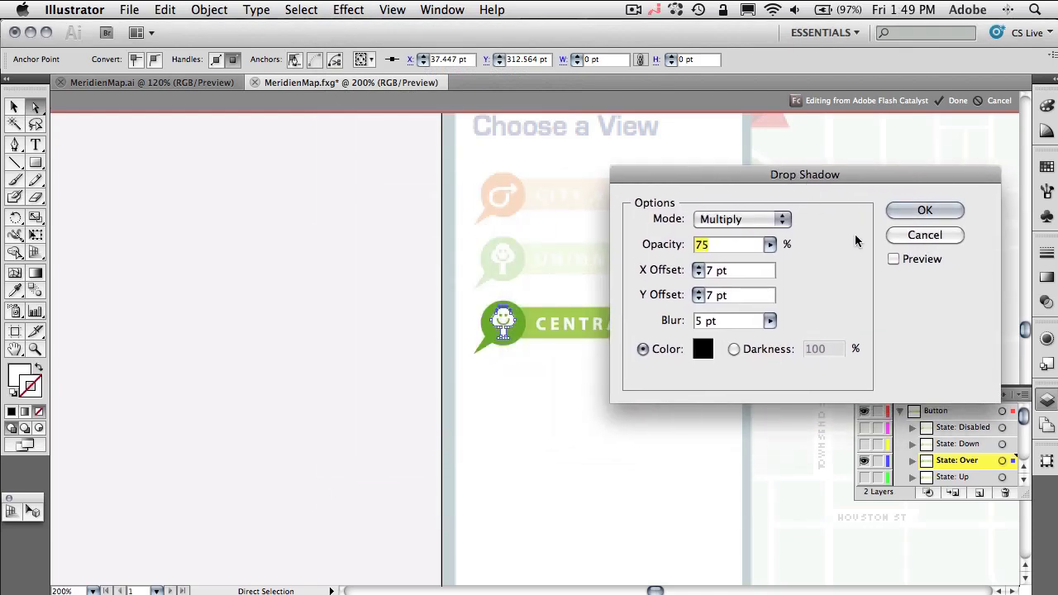
click(894, 260)
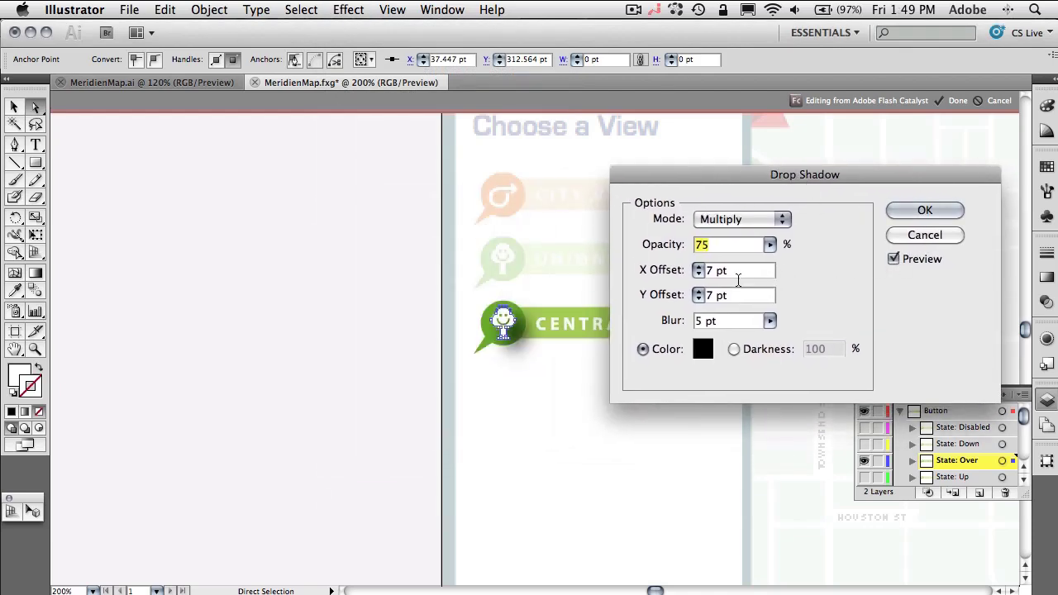
Set the shadow to 2 pt X and Y offsets with 3 pt blur, then choose Done.
double_click(716, 271)
text(2)
key(Tab)
text(2)
key(Tab)
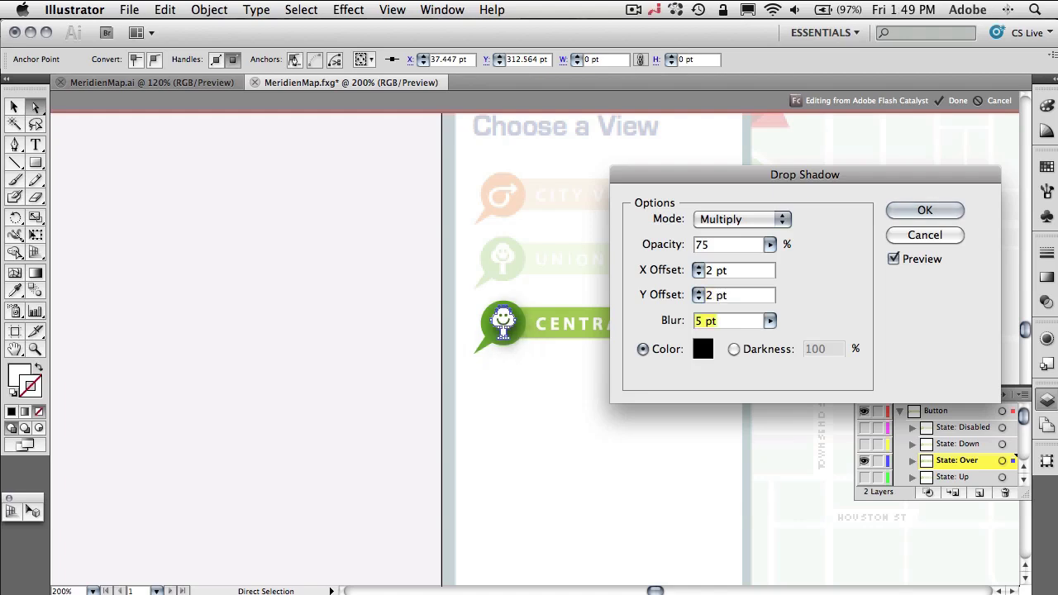
text(3)
key(Tab)
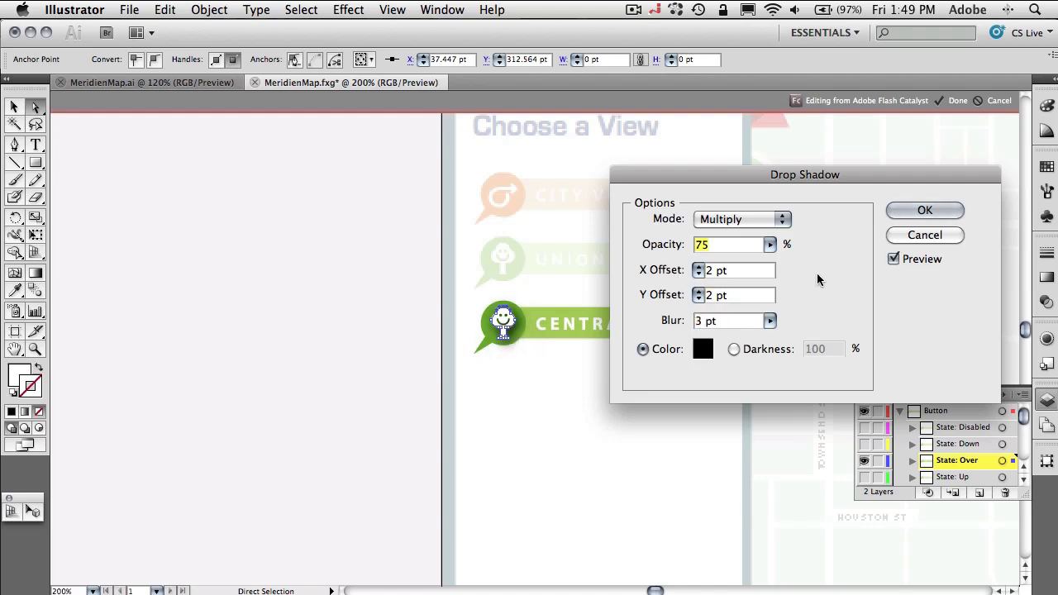
click(915, 216)
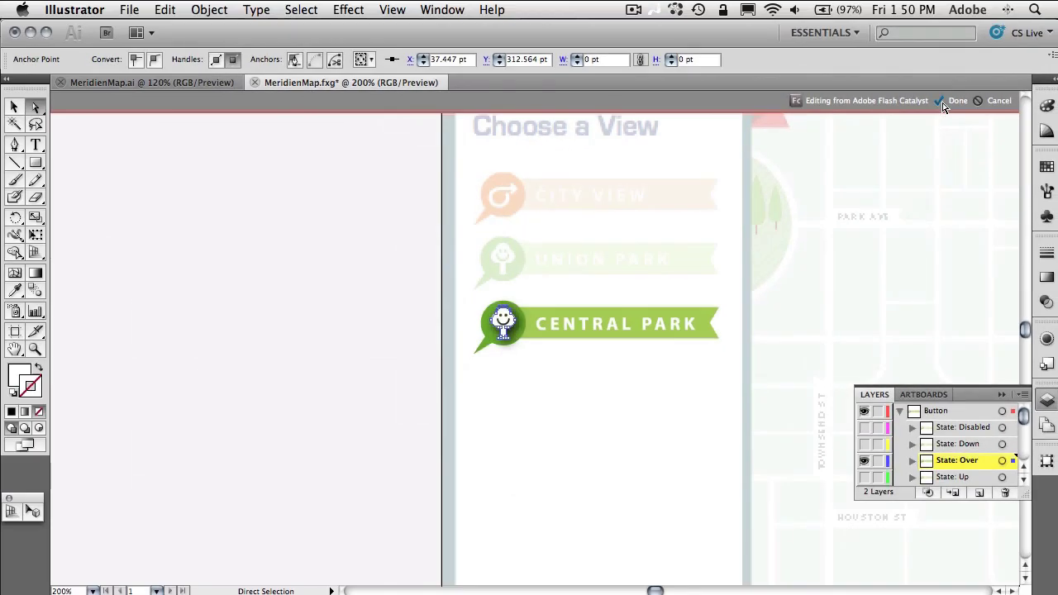
click(939, 106)
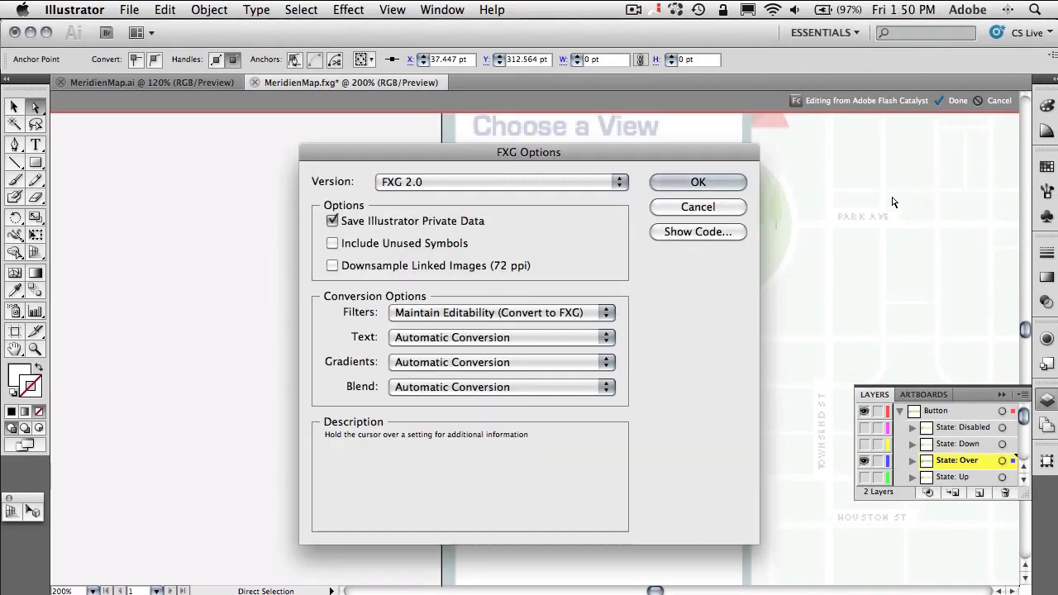
click(703, 181)
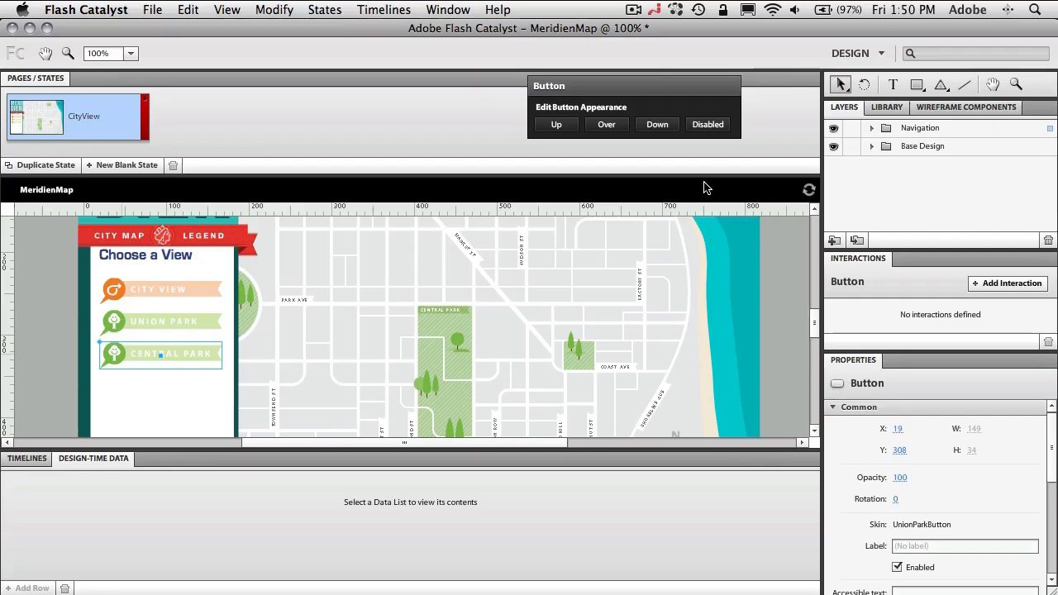
click(602, 128)
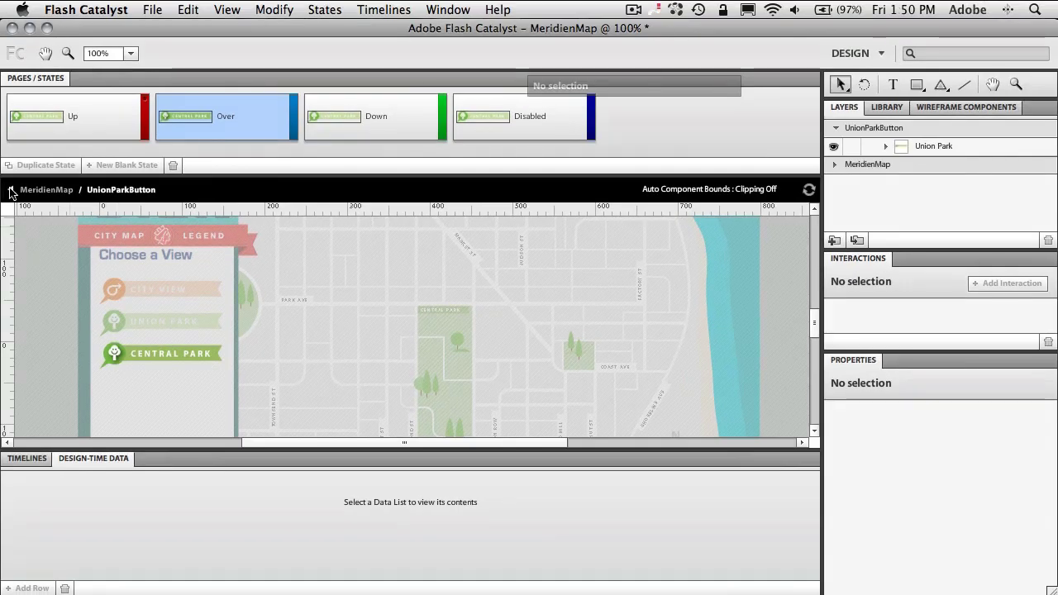
click(11, 191)
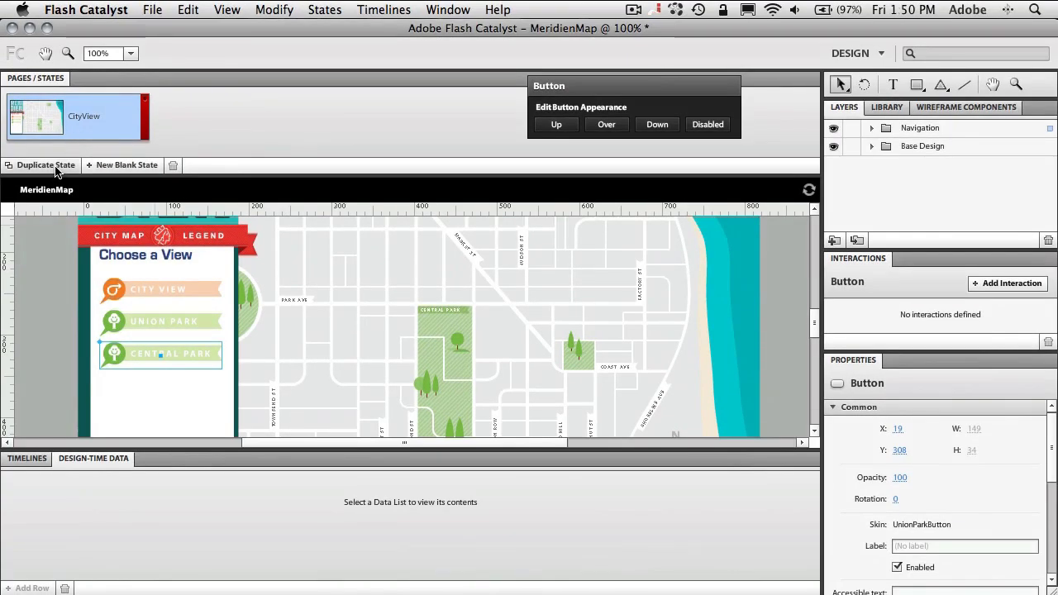
Duplicate the CityView page and rename the copy UnionParkView.
click(110, 168)
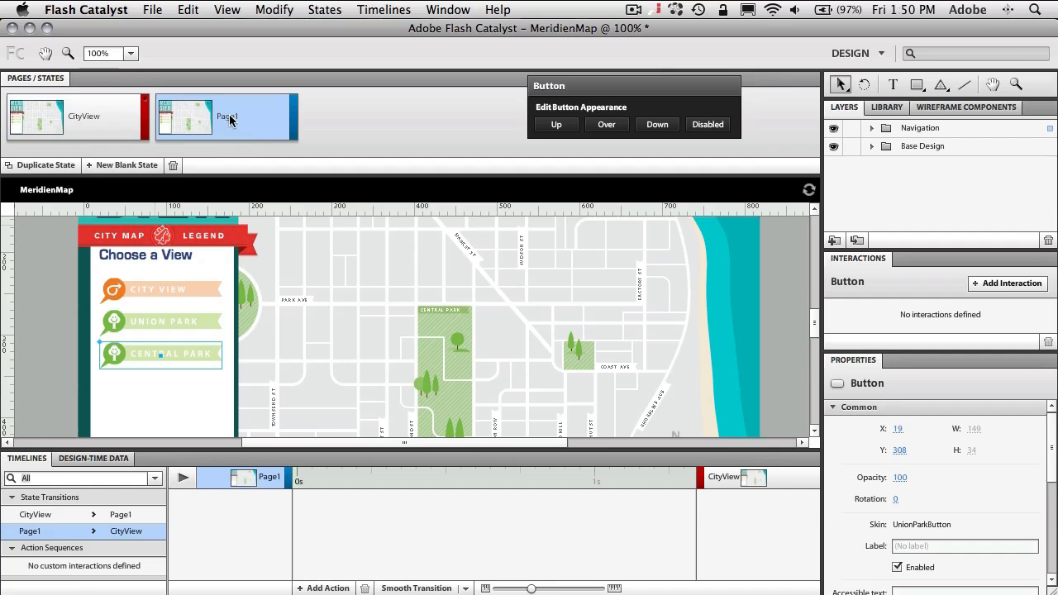
double_click(230, 116)
text(UnionS)
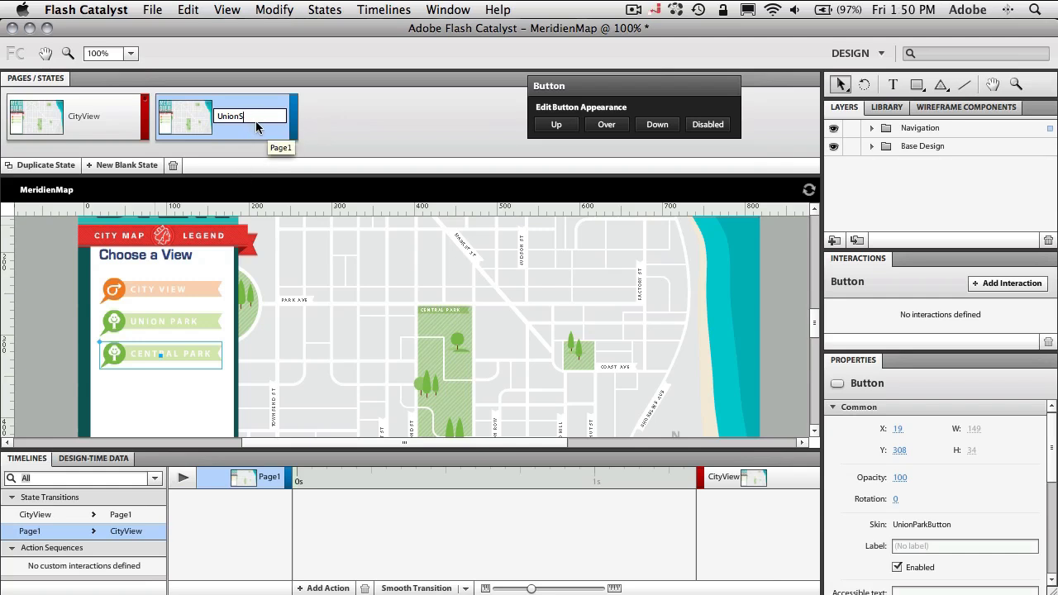
key(BackSpace)
text(ParkView)
key(Return)
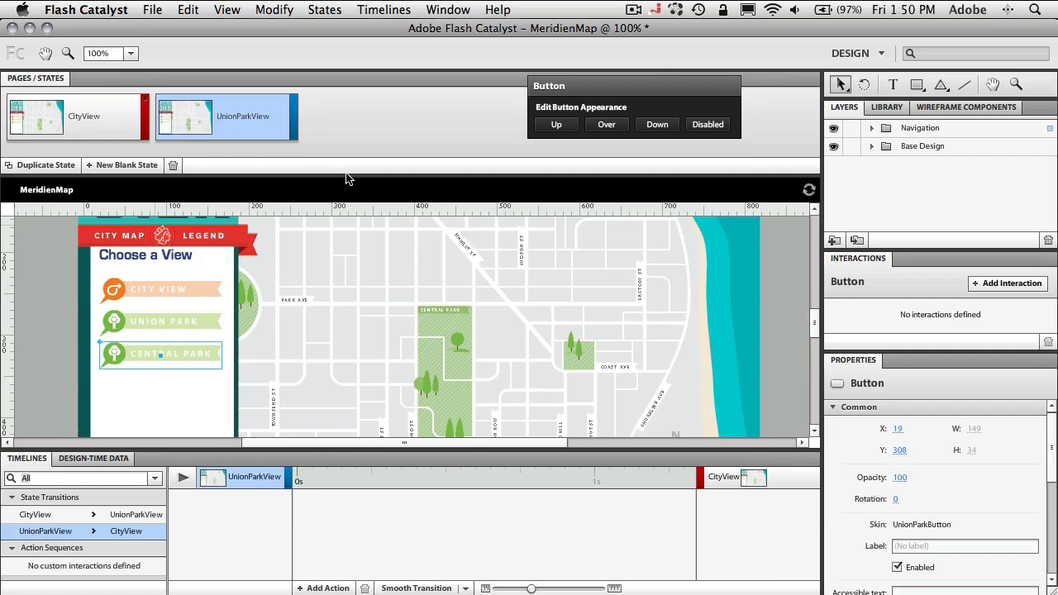
Move the UnionParkView city_map to X -980 and begin entering Y -11.
click(353, 265)
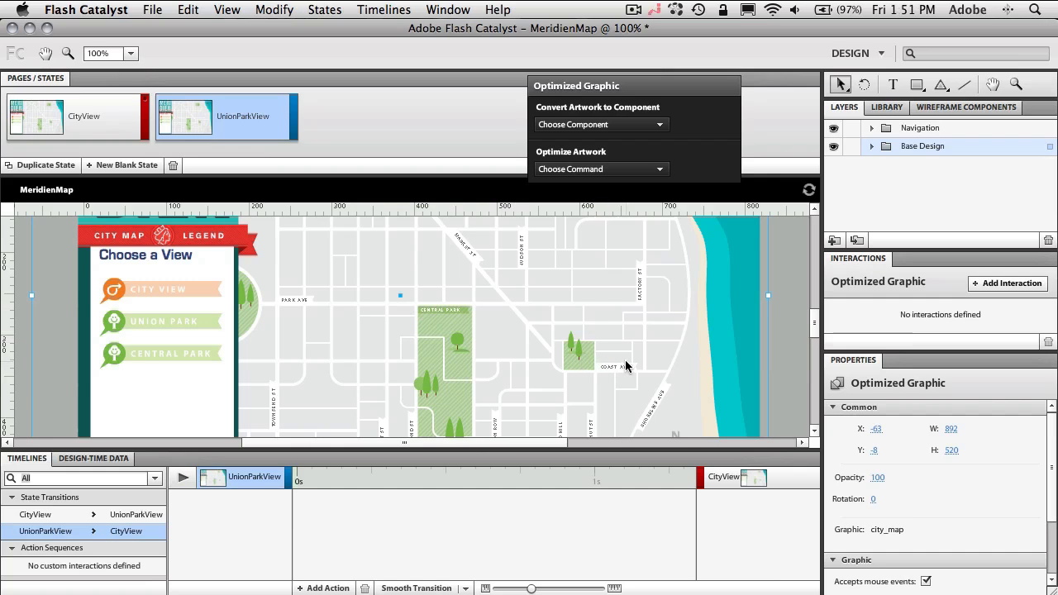
scroll(626, 366, down, 1)
scroll(626, 366, down, 5)
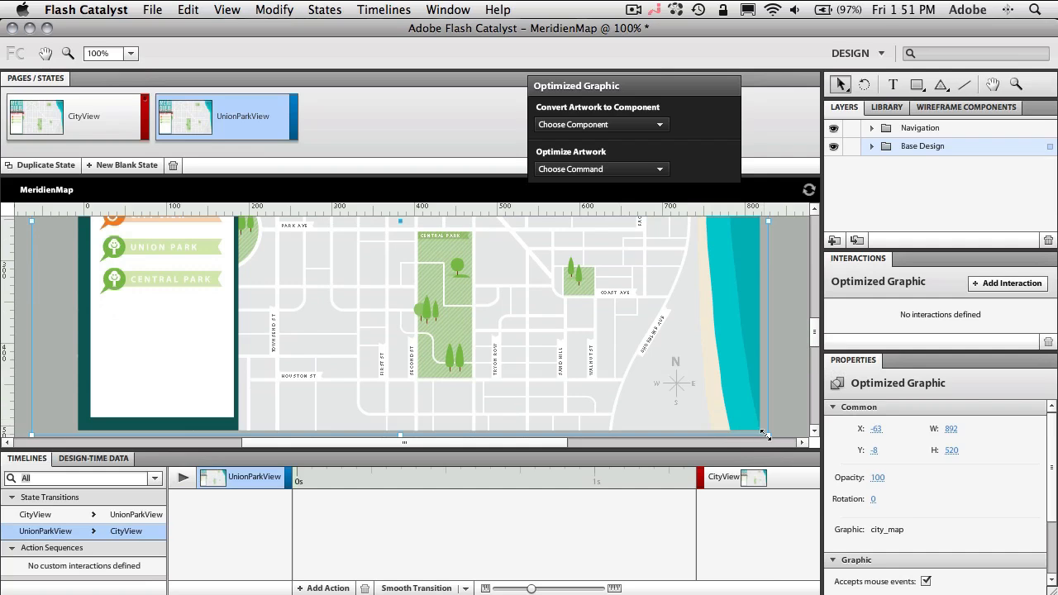
click(876, 430)
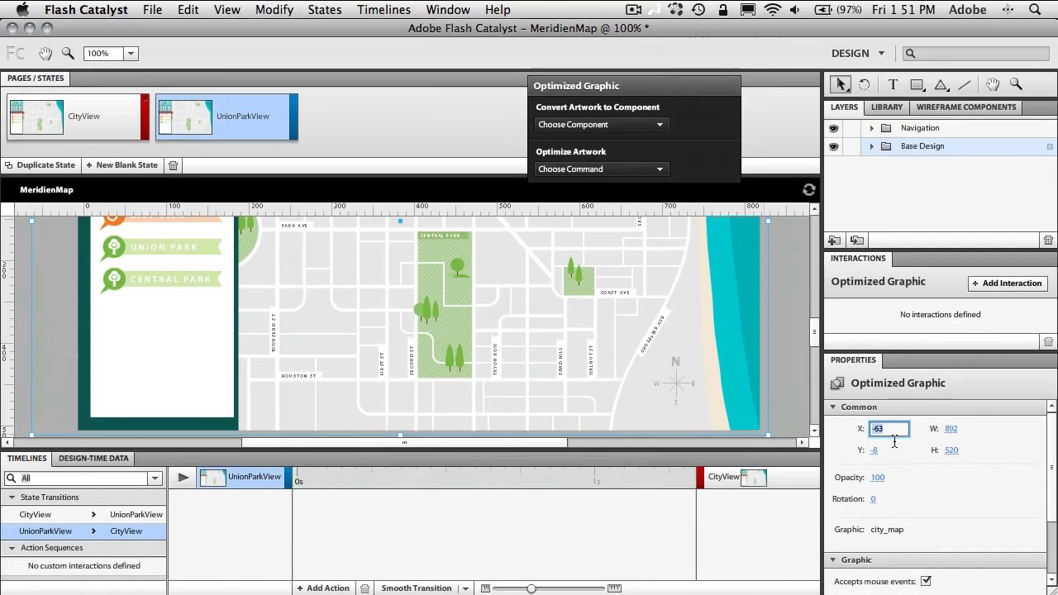
text(-)
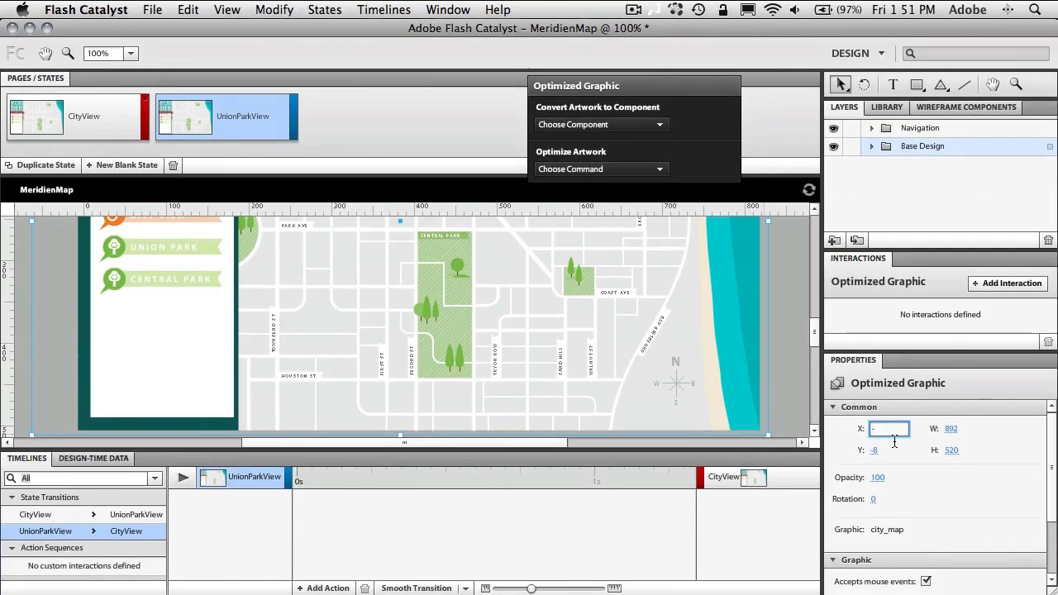
text(980)
key(Tab)
text(-)
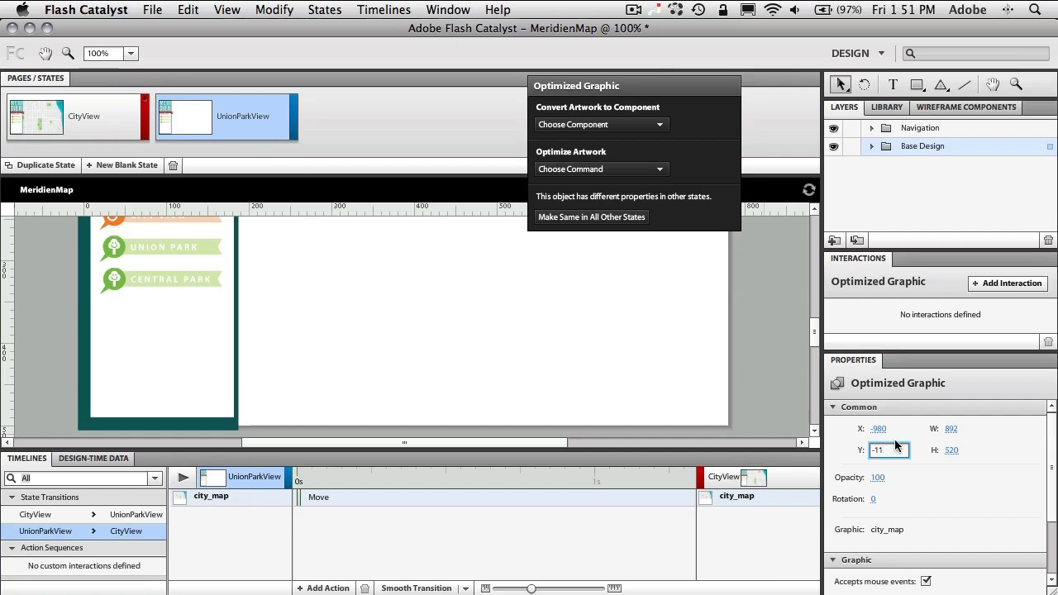
Resize the city map to 2057 × 1199, then compare the CityView and UnionParkView pages.
click(952, 430)
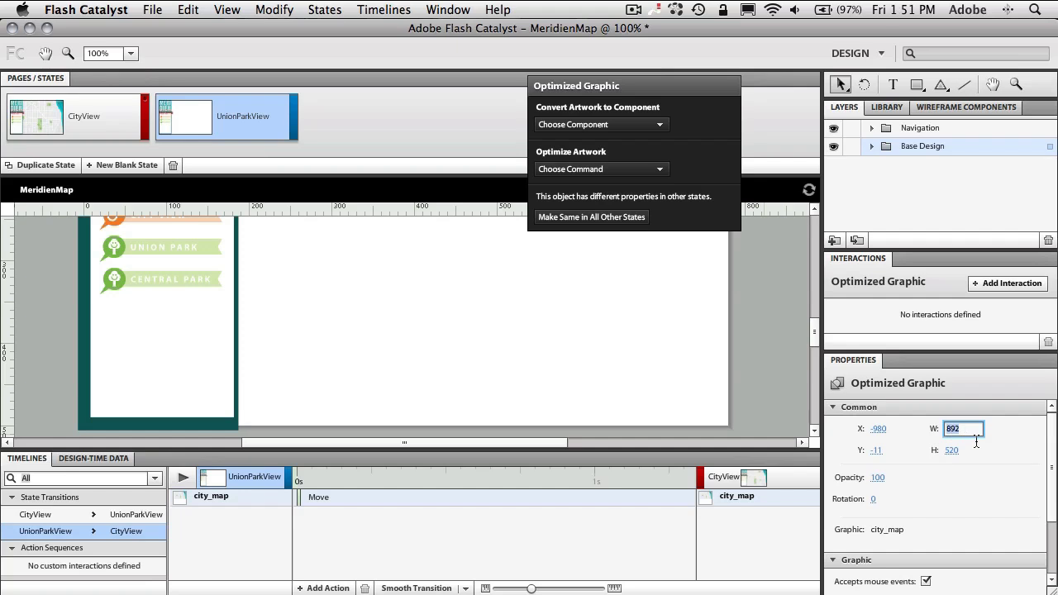
text(2057)
key(Tab)
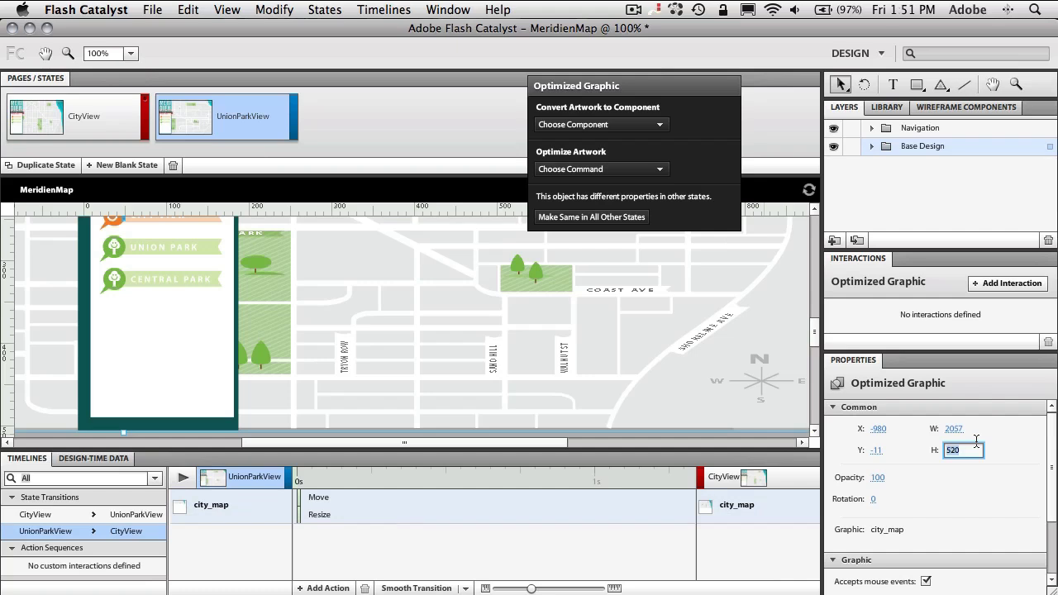
text(1199)
key(Tab)
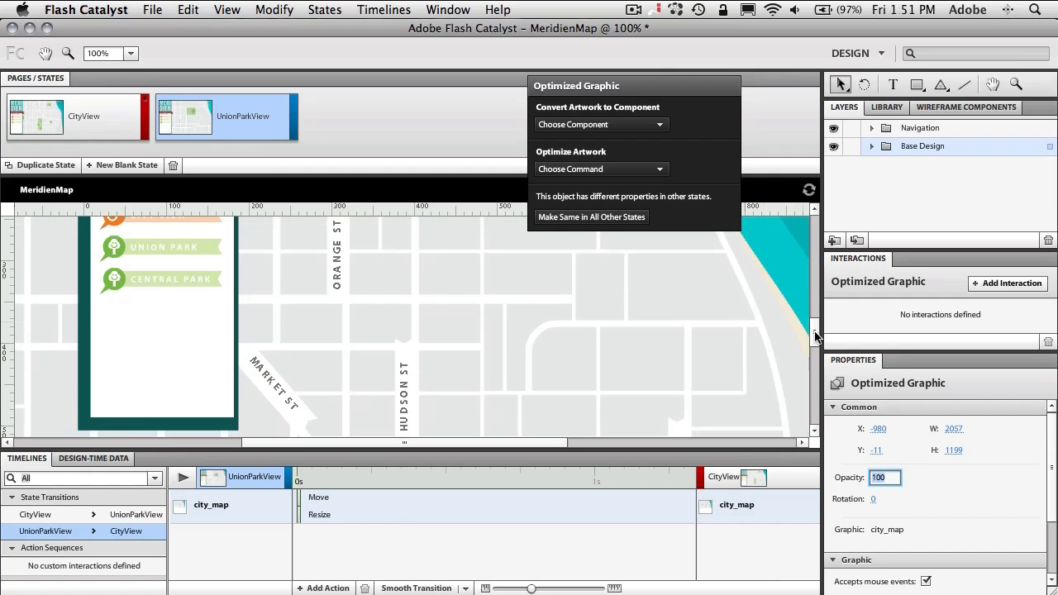
drag(816, 334, 816, 307)
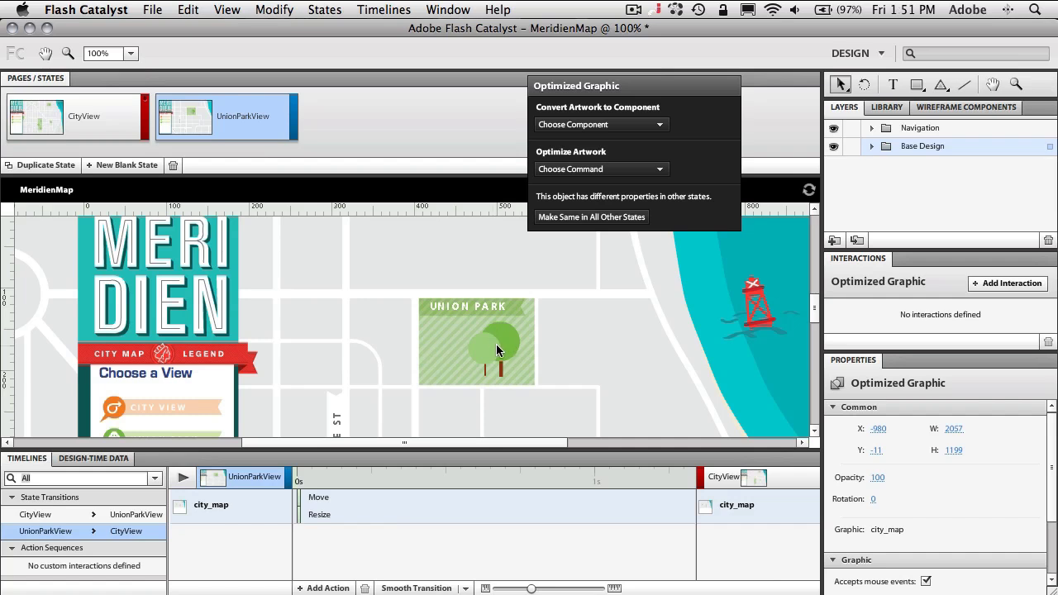
click(52, 128)
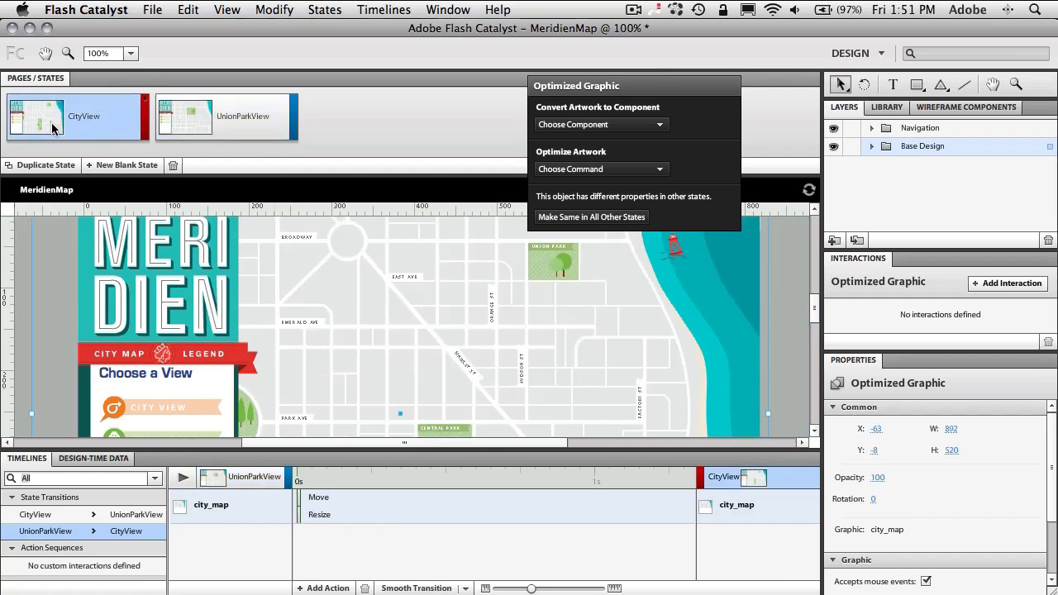
click(184, 123)
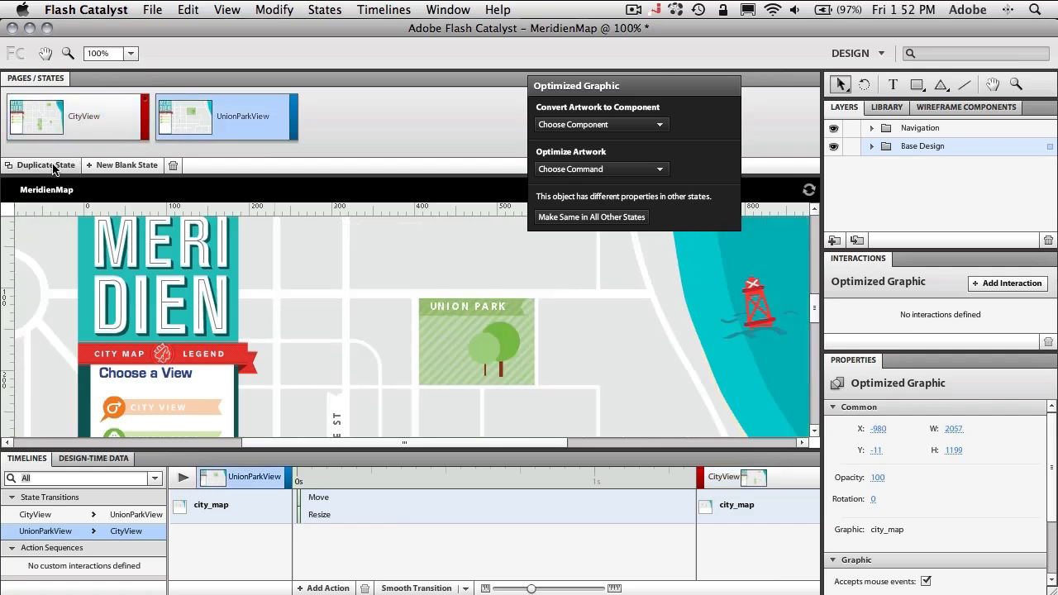
Duplicate the UnionParkView page and name the copy CentralParkView.
click(101, 168)
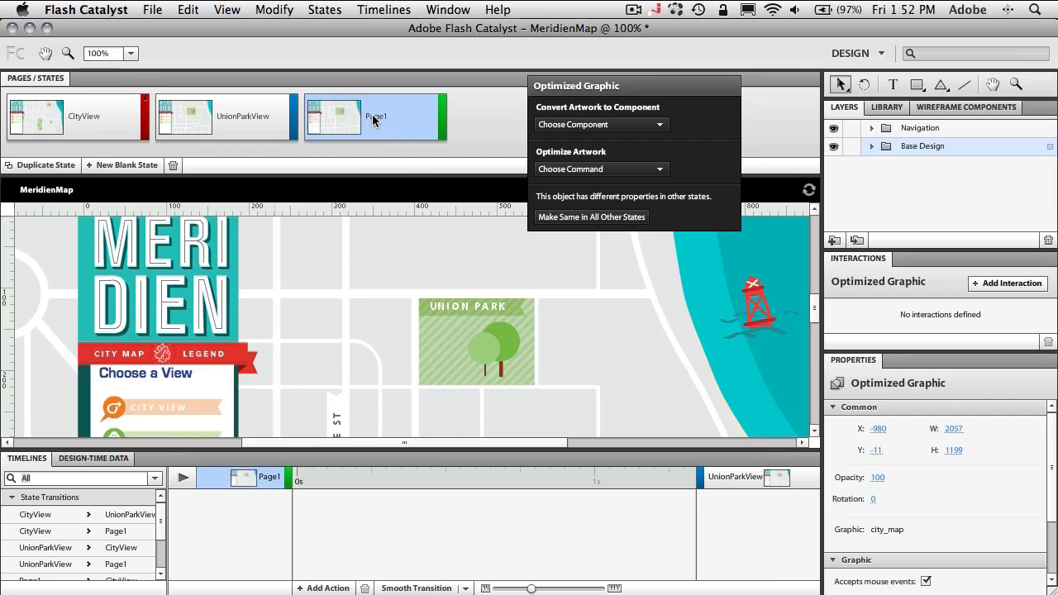
double_click(374, 116)
text(CentralParkView)
key(Return)
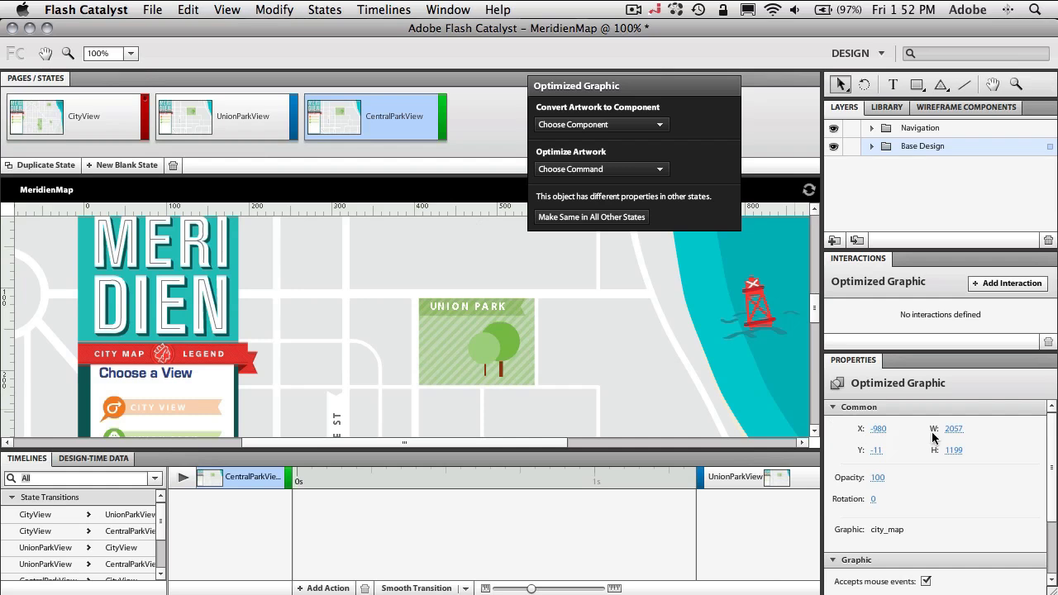
Position the CentralParkView city map at X -680, Y -591.
click(878, 429)
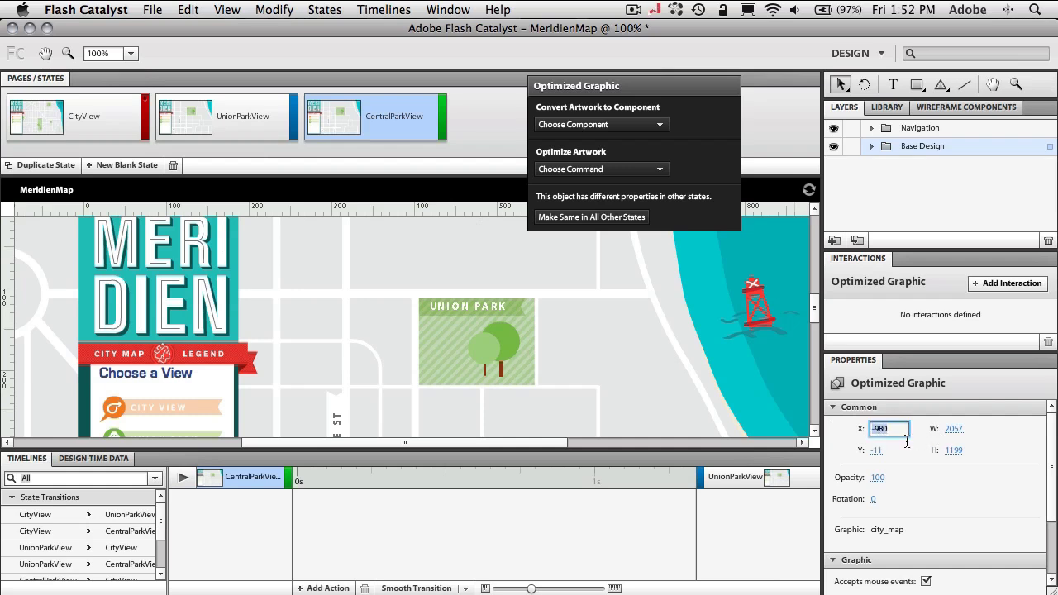
text(-68)
key(Tab)
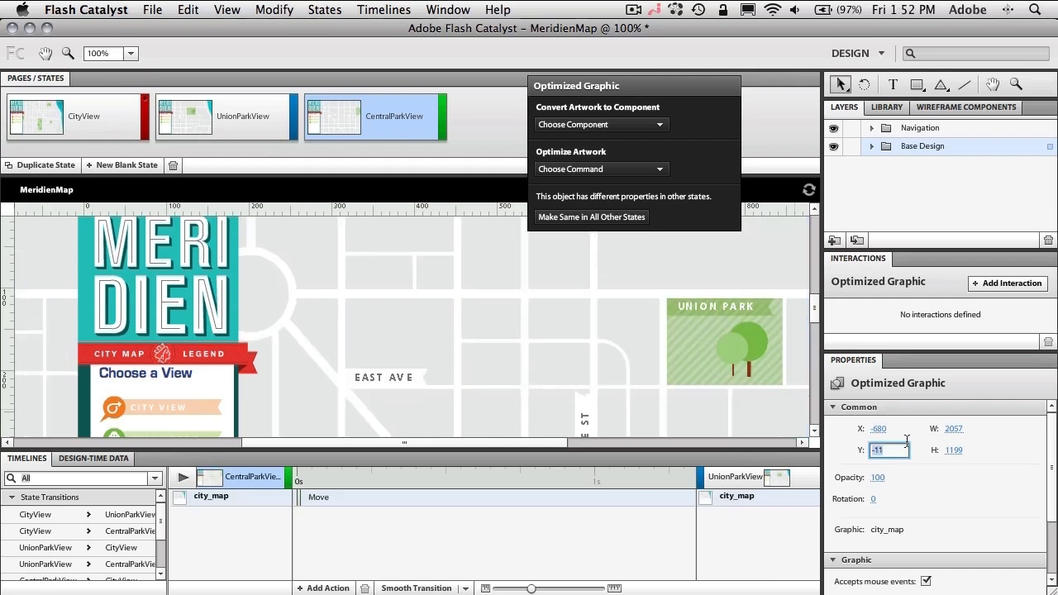
text(-59)
key(Tab)
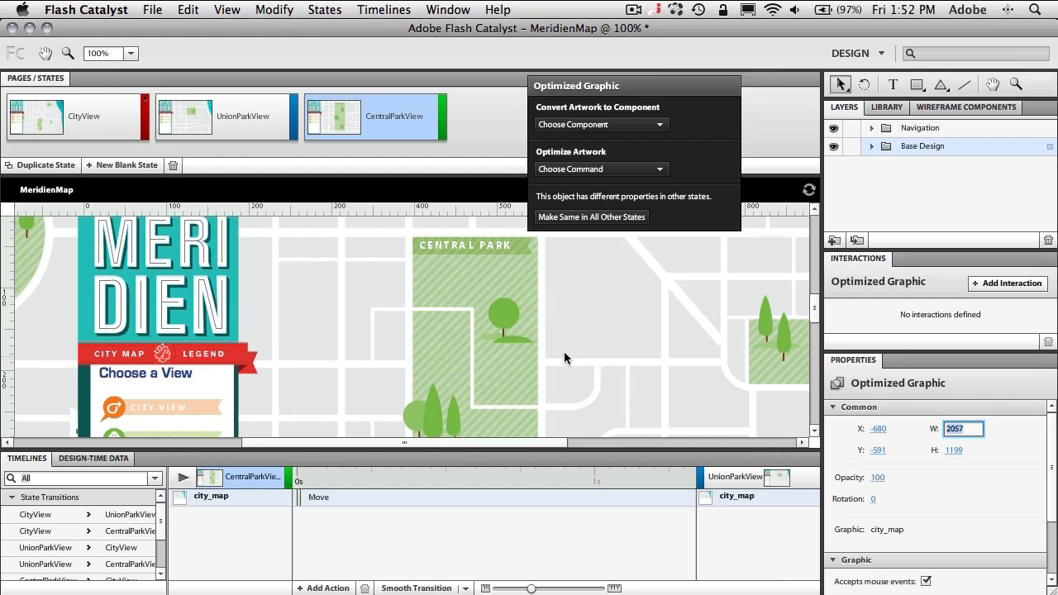
Preview the UnionParkView page, then return to the CityView page with its full city map.
click(239, 140)
click(112, 130)
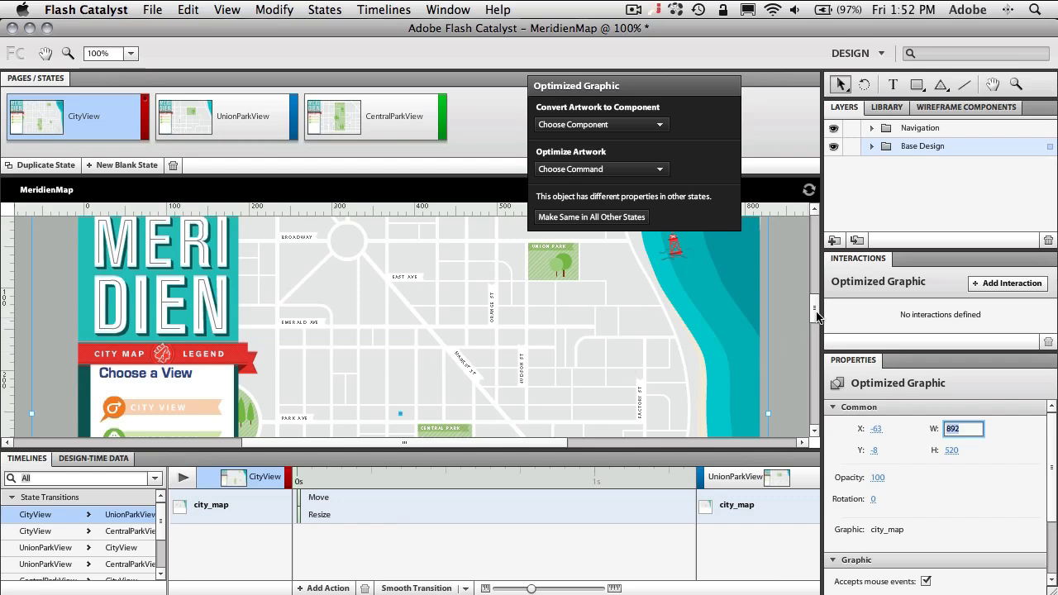
drag(816, 317, 816, 329)
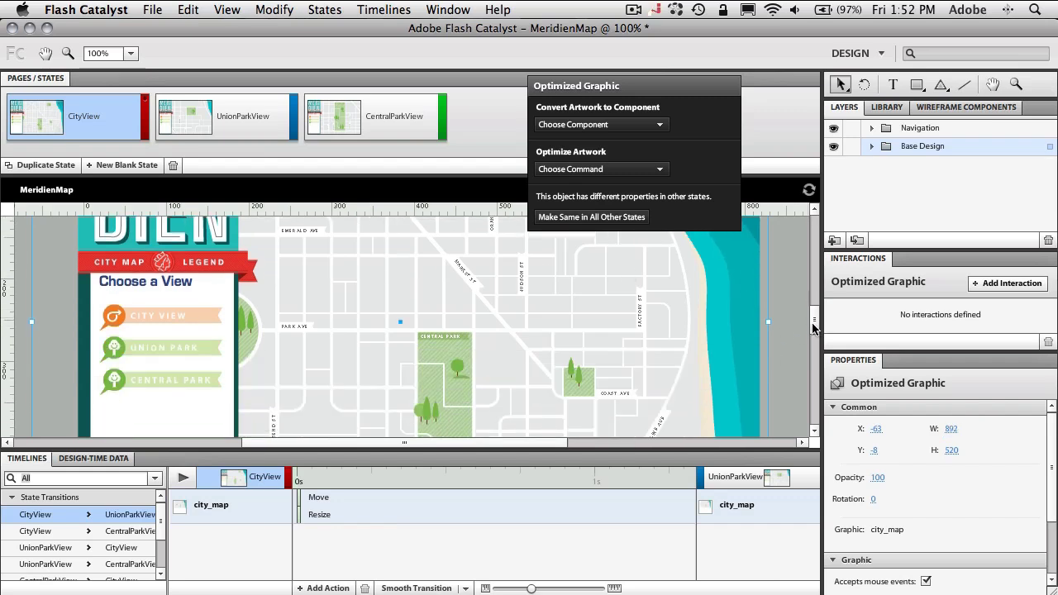
Give the Union Park button an On Click interaction that plays the transition to UnionParkView.
click(156, 352)
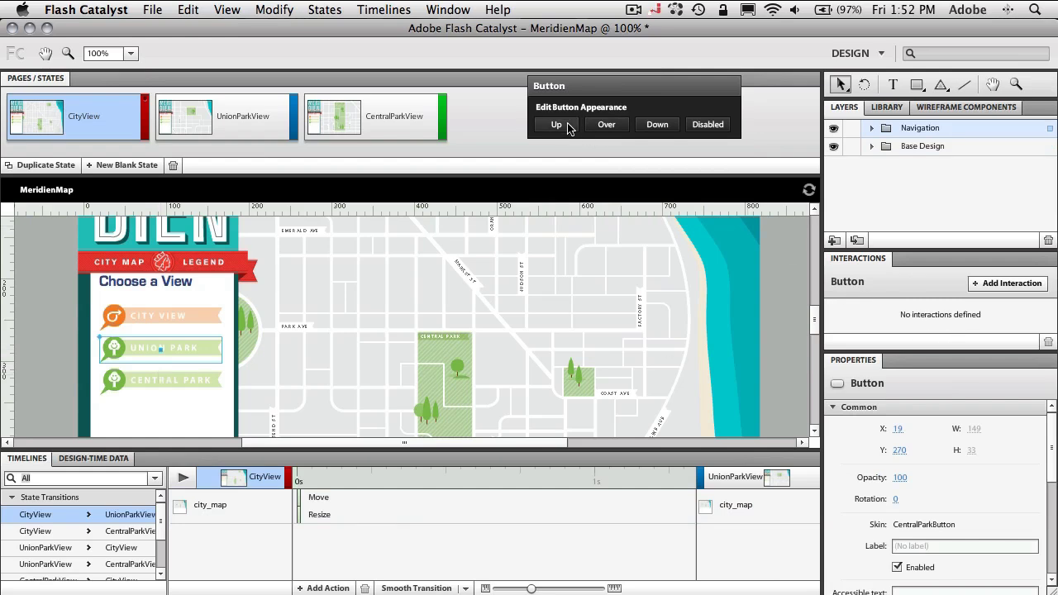
click(998, 284)
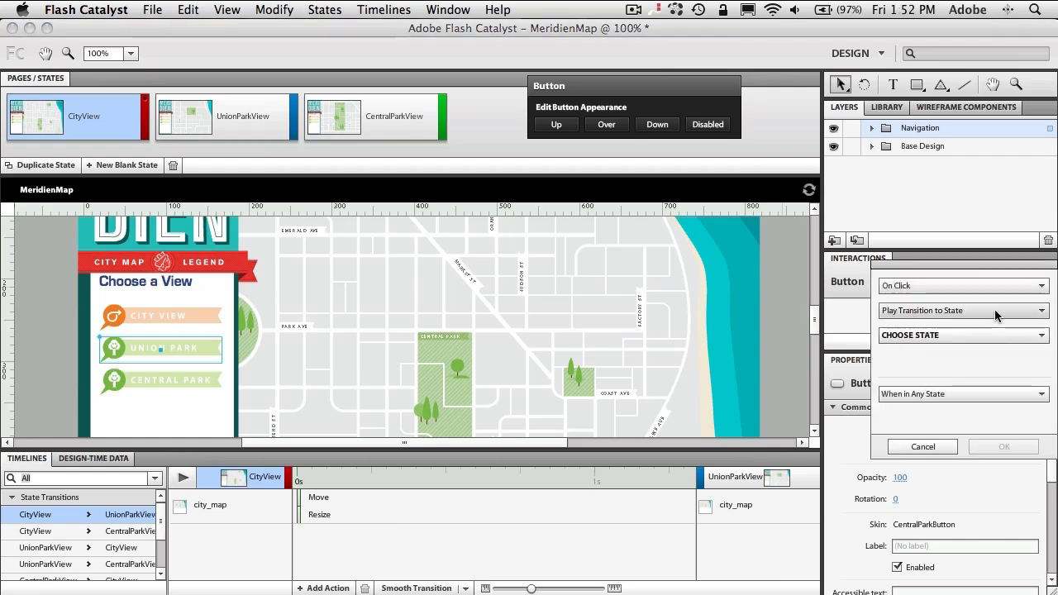
click(928, 337)
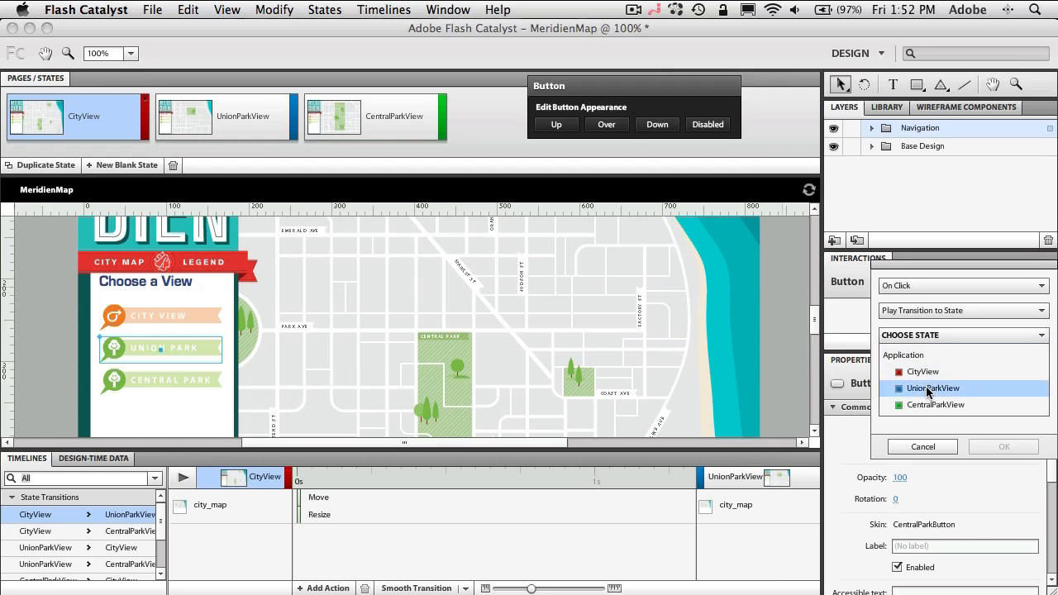
click(929, 389)
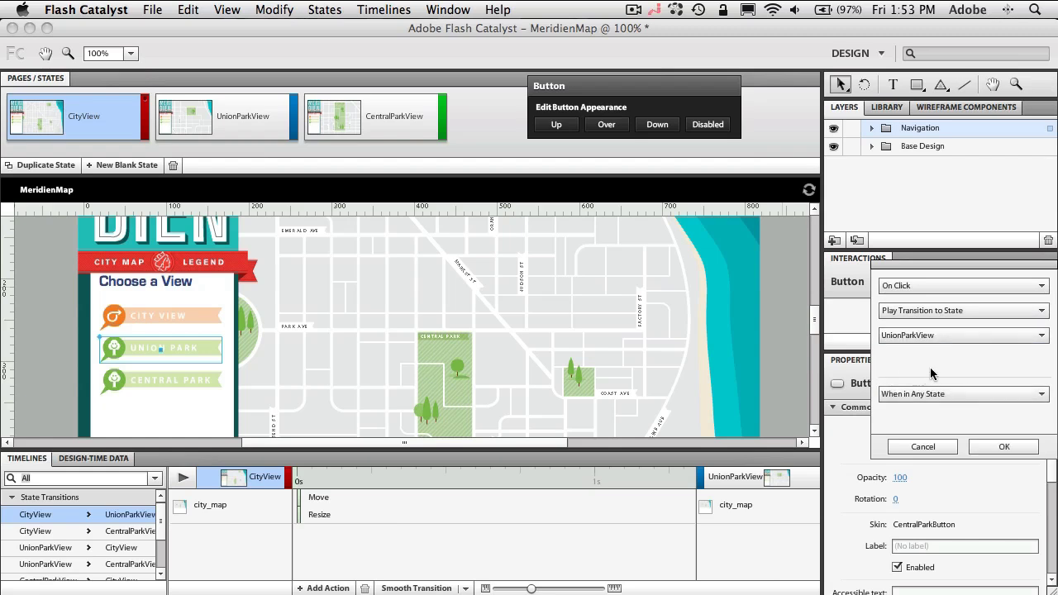
click(1004, 446)
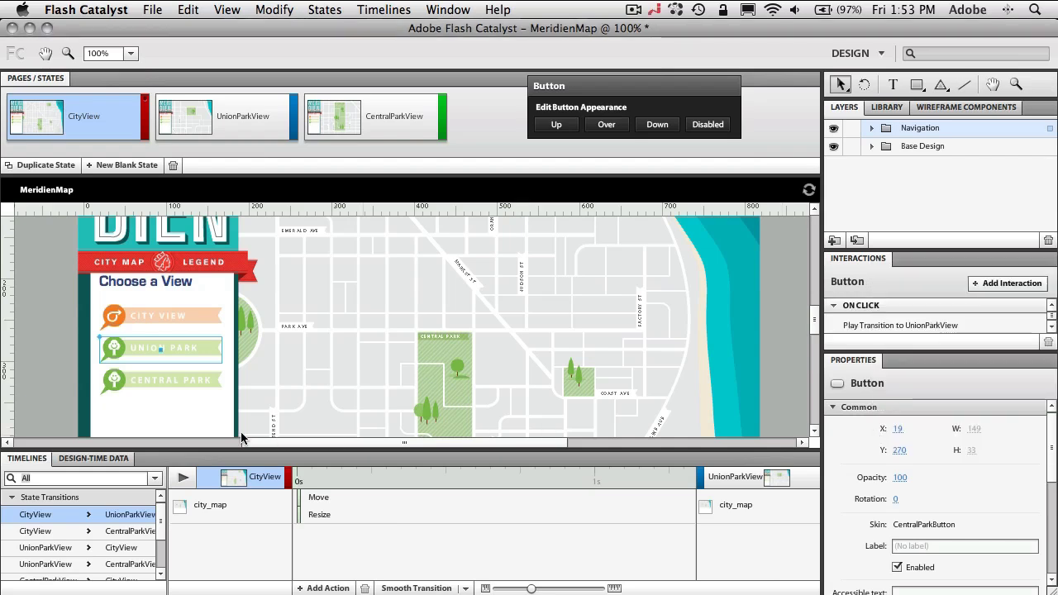
Give the Central Park button an On Click interaction that plays the transition to CentralParkView.
click(146, 382)
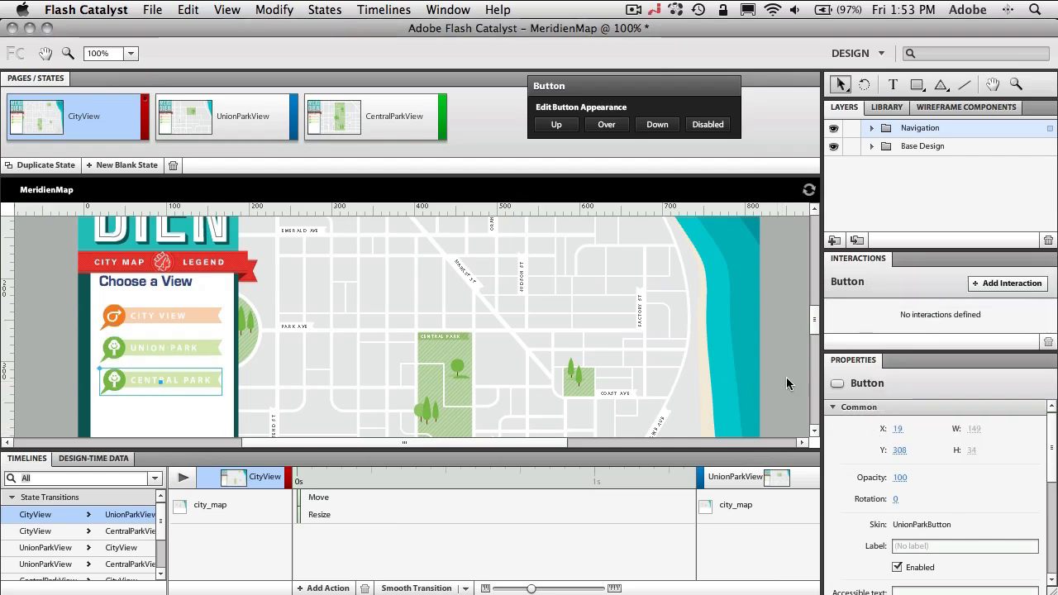
click(992, 282)
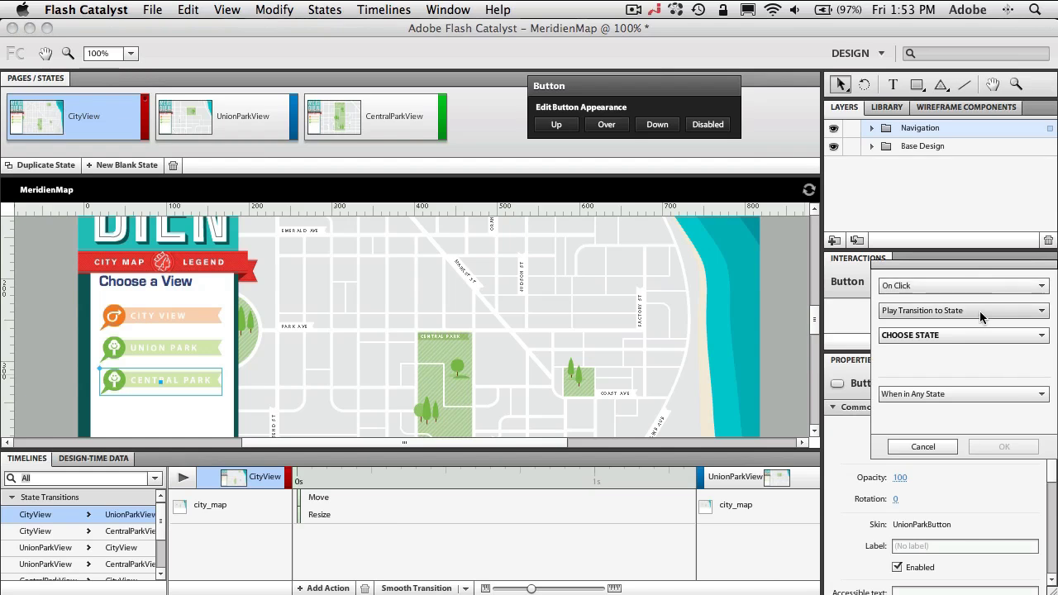
click(915, 342)
click(935, 407)
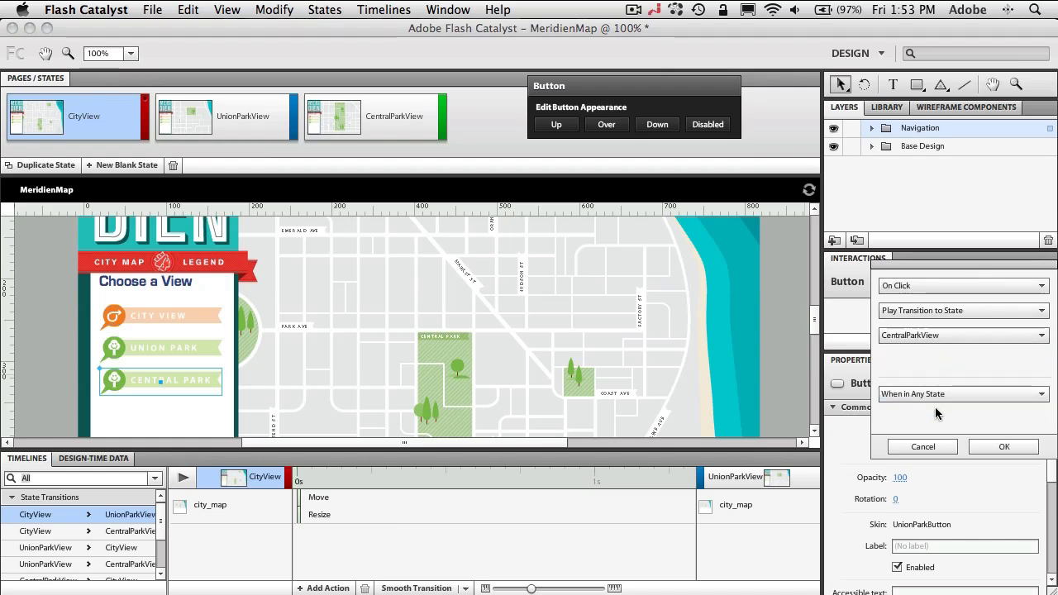
click(995, 448)
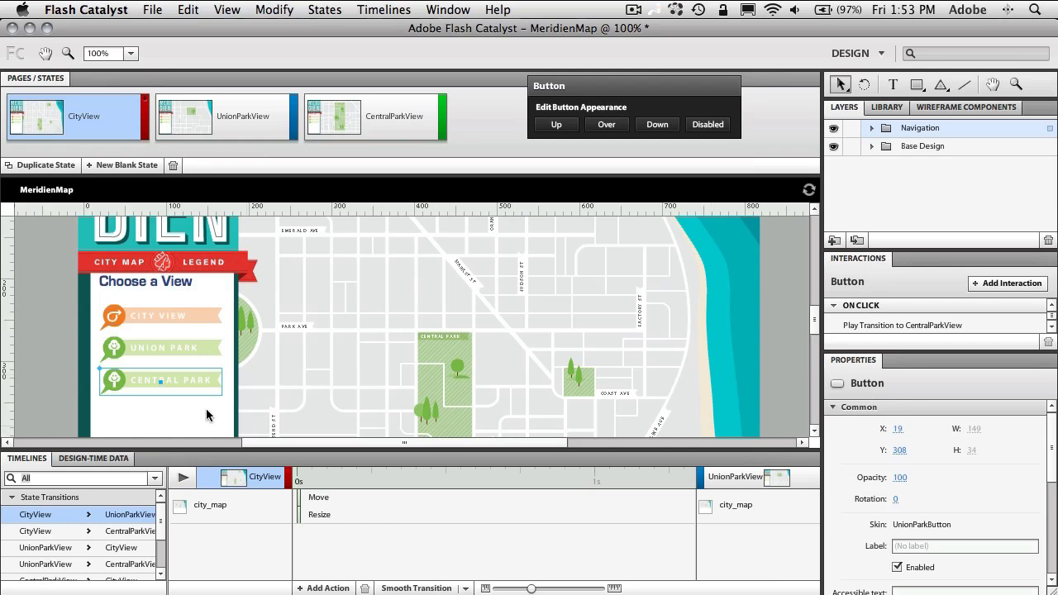
Give the City View button an On Click interaction that plays the transition to CityView.
click(171, 323)
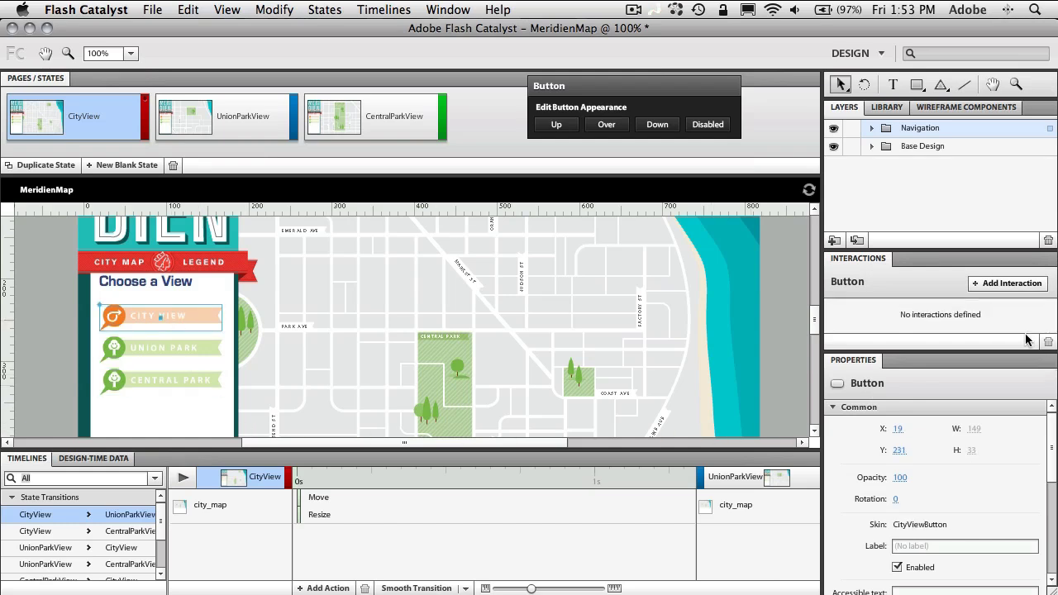
click(997, 284)
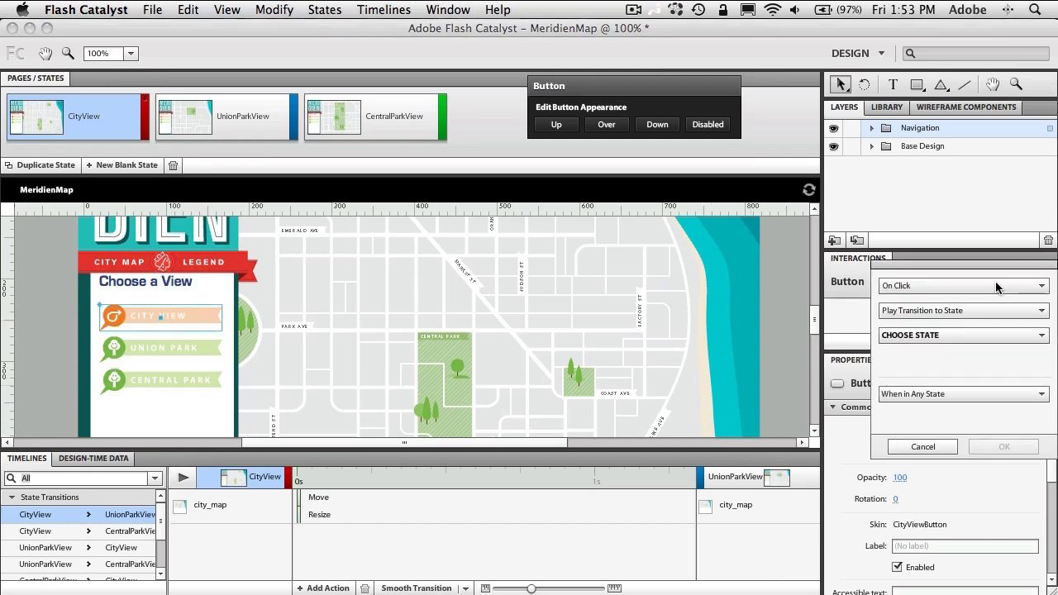
click(959, 335)
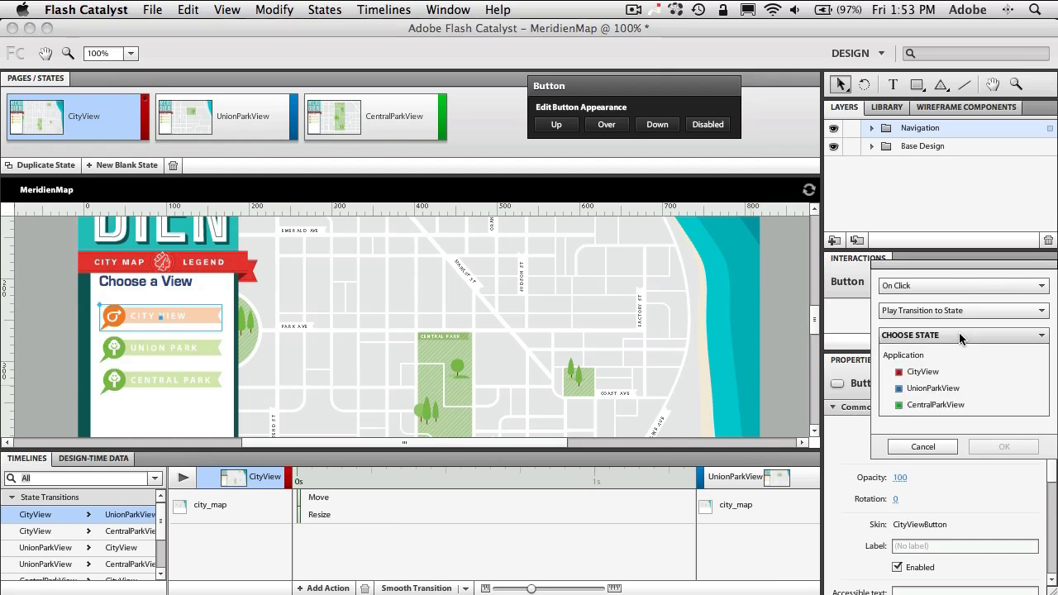
click(953, 373)
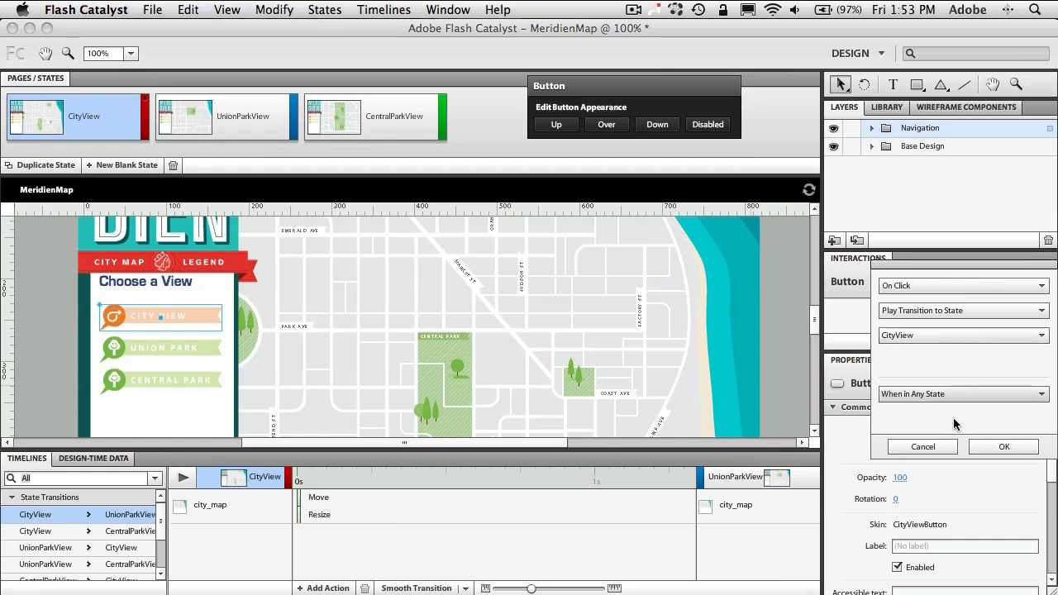
click(1004, 446)
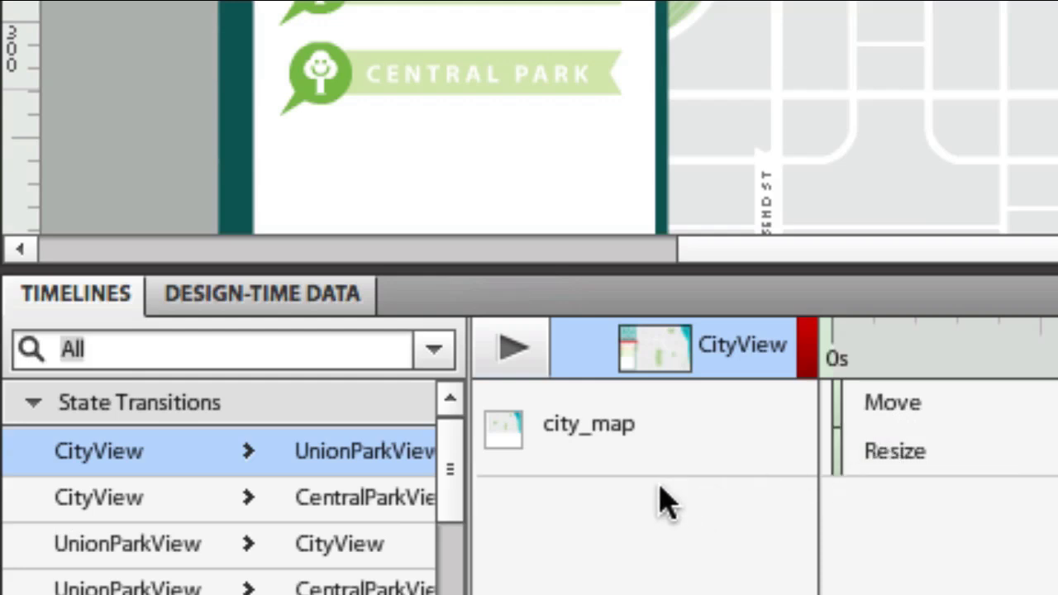
Select all state transitions in the Timelines panel and apply Smooth Transitions to them.
key(ctrl+minus)
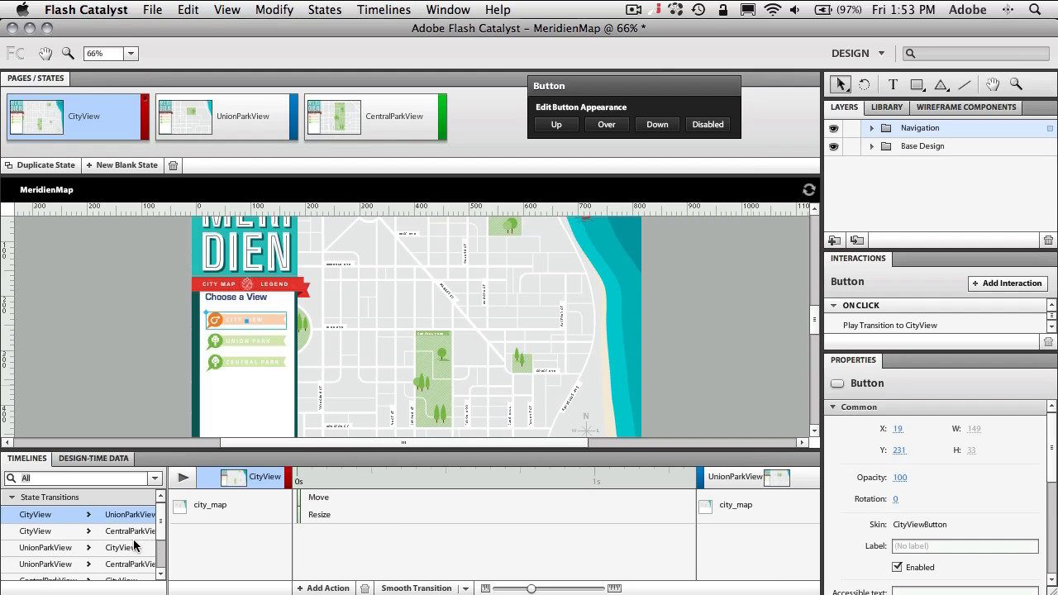
mouse_move(161, 539)
mouse_down()
mouse_move(160, 562)
mouse_move(156, 546)
mouse_up()
key(super+a)
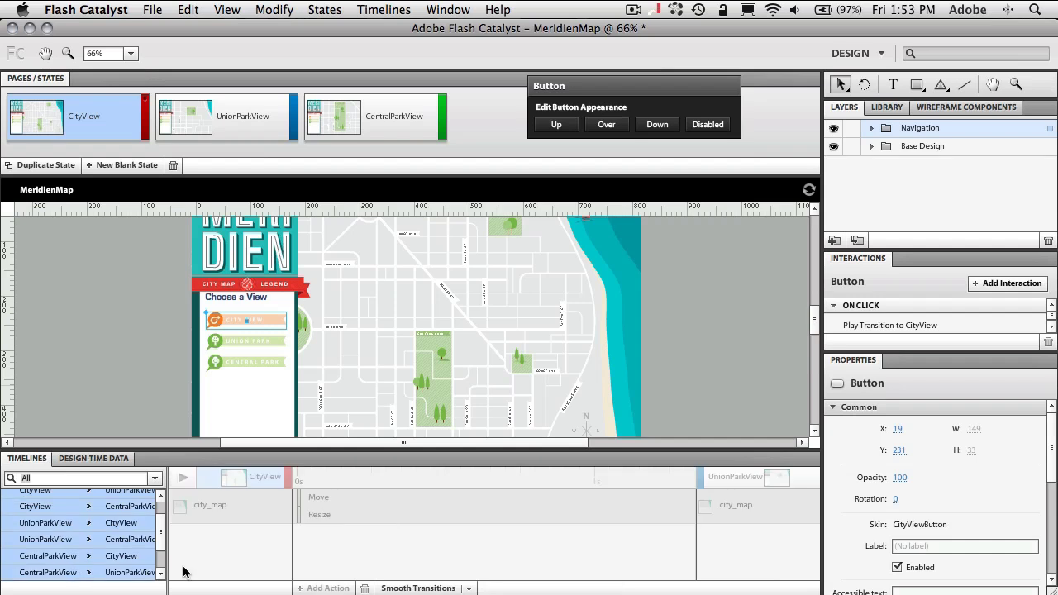
click(404, 588)
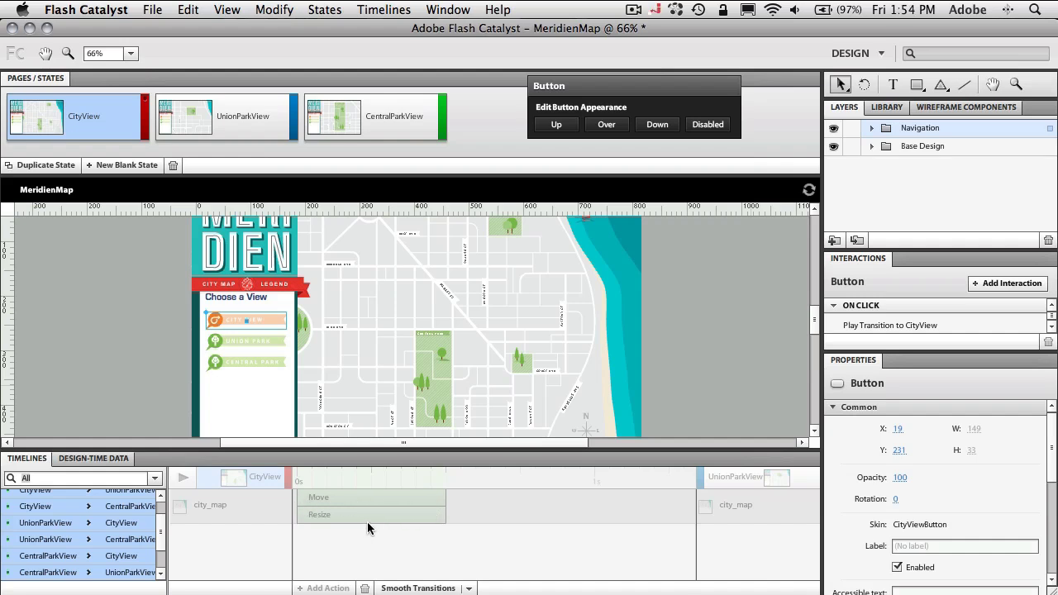
Run the MeridienMap project from the File menu so it opens in Safari.
click(155, 8)
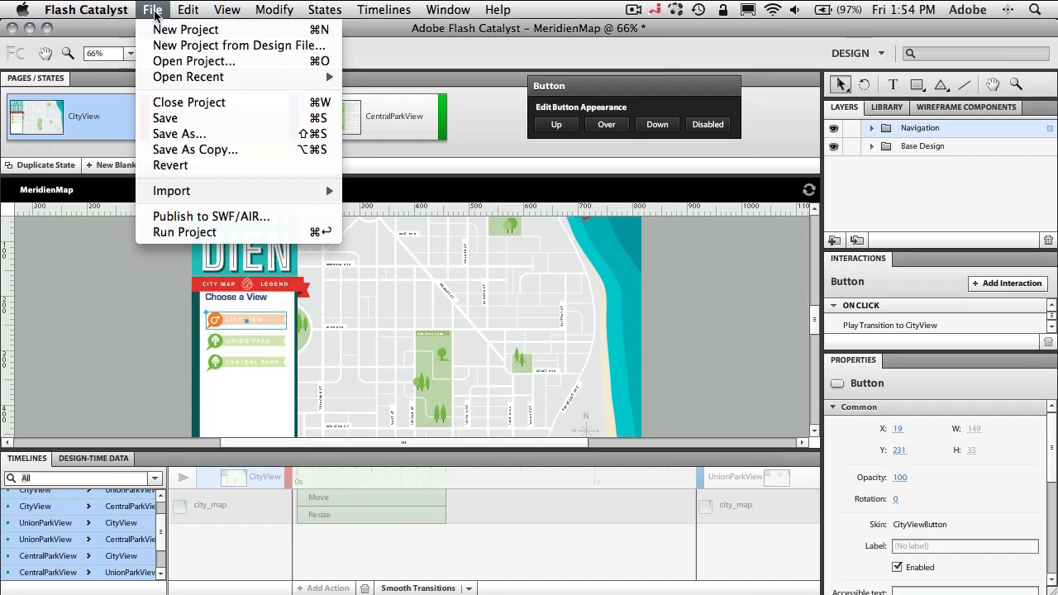
click(211, 236)
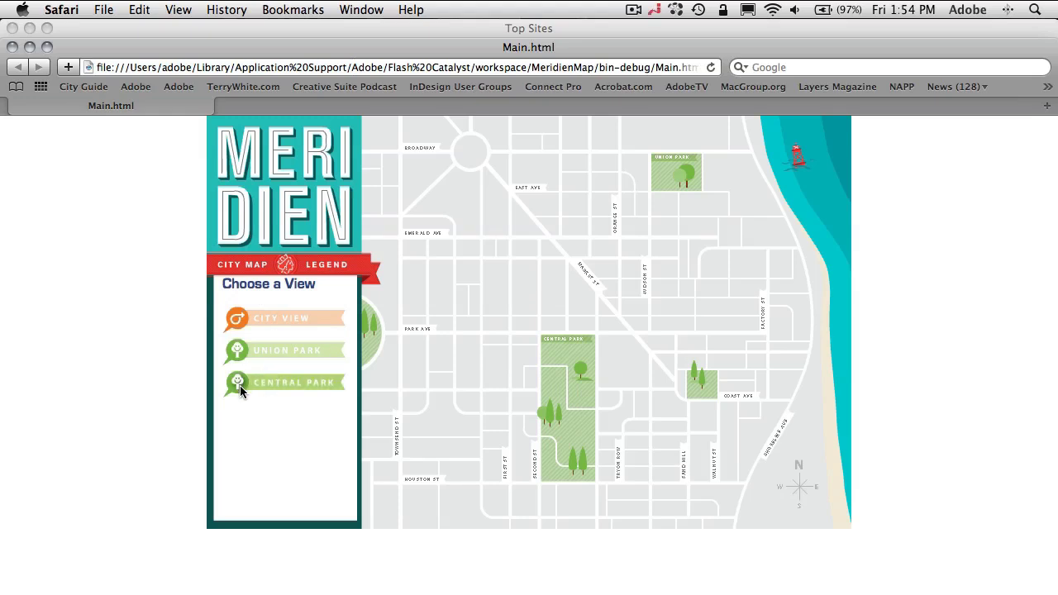
In Safari, try the Union Park, Central Park and City View buttons, then return to Flash Catalyst.
click(276, 350)
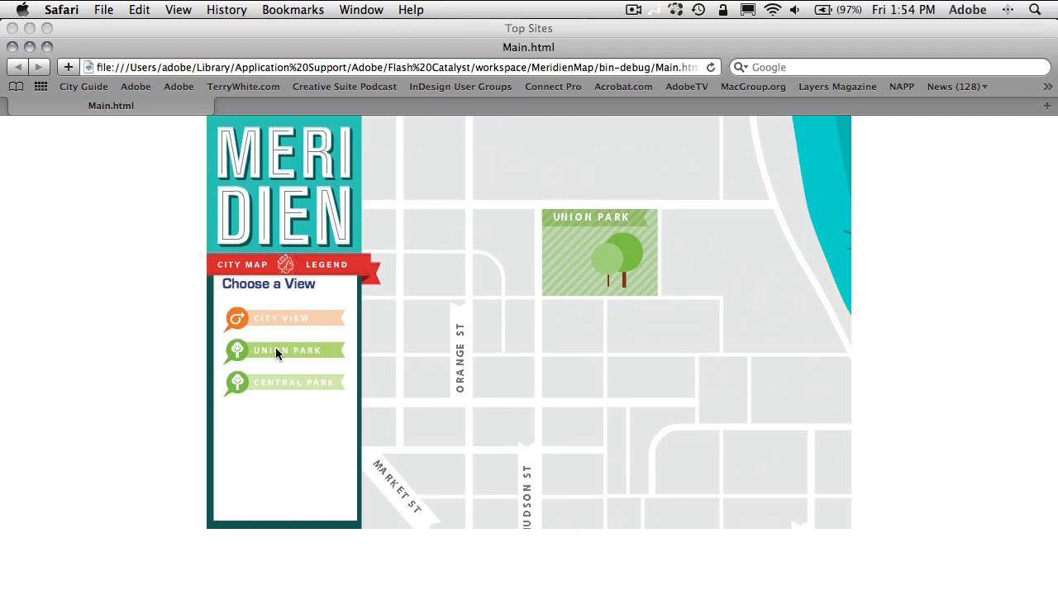
click(276, 381)
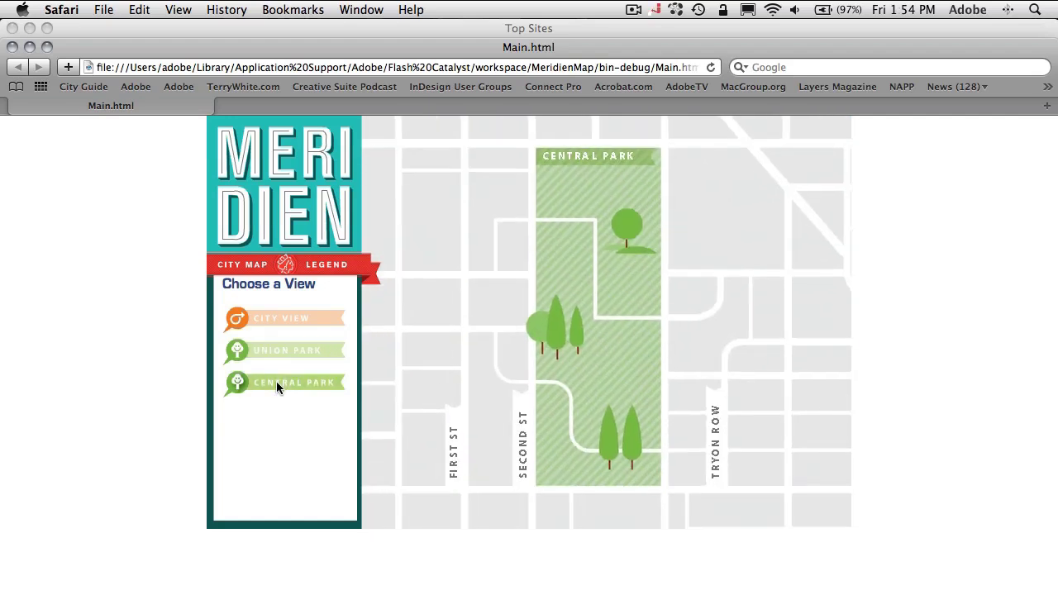
click(278, 320)
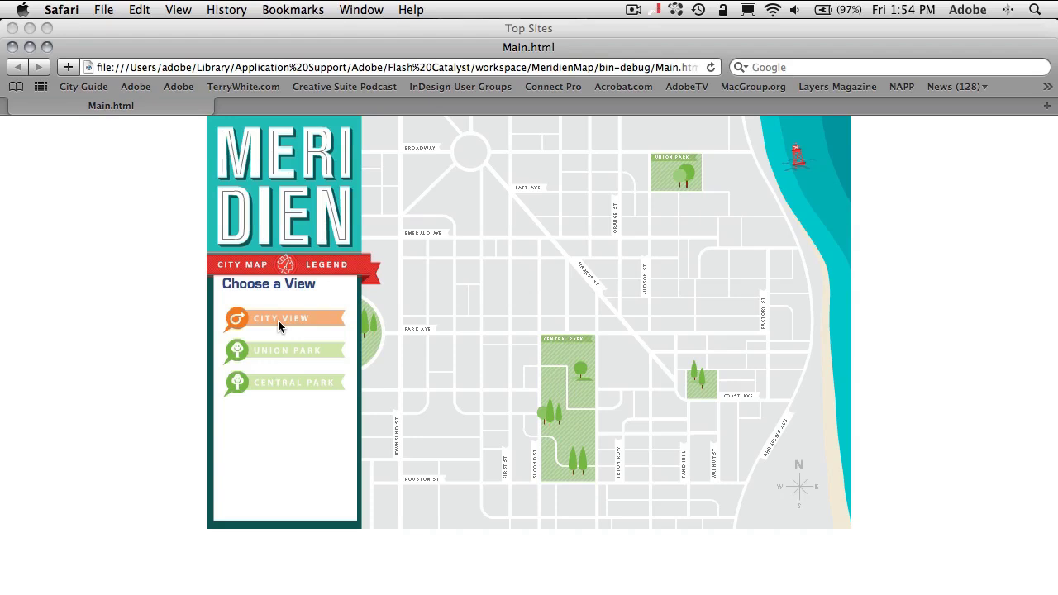
key(super+Tab)
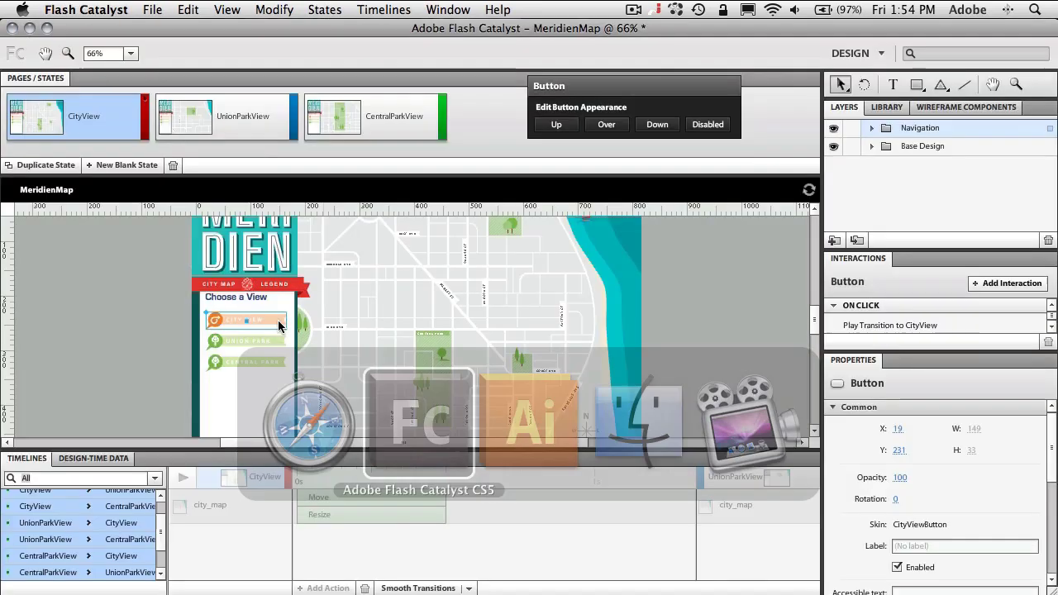
Open the File menu of the MeridienMap project.
click(149, 9)
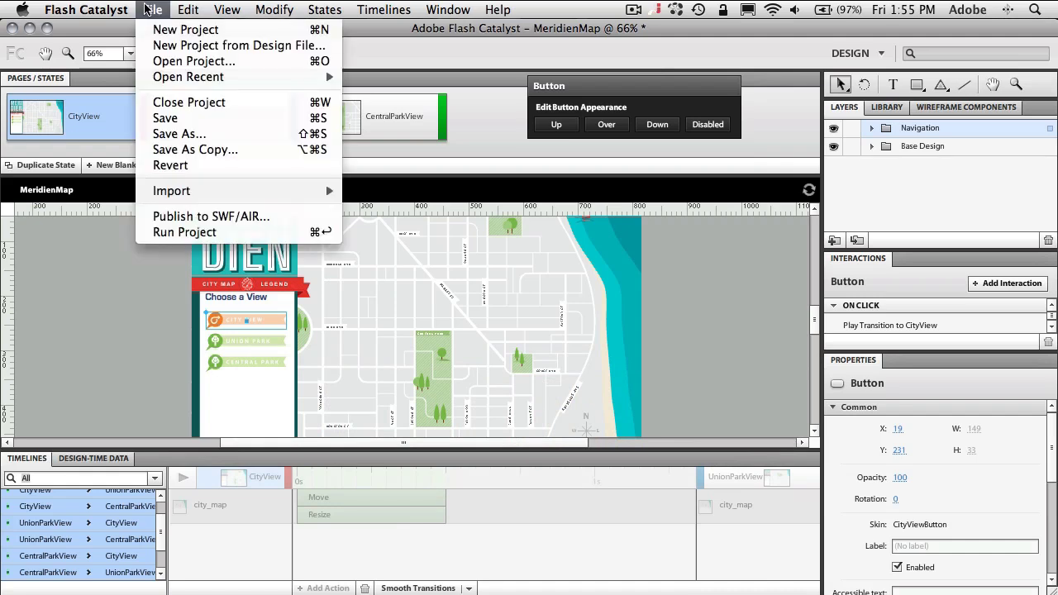